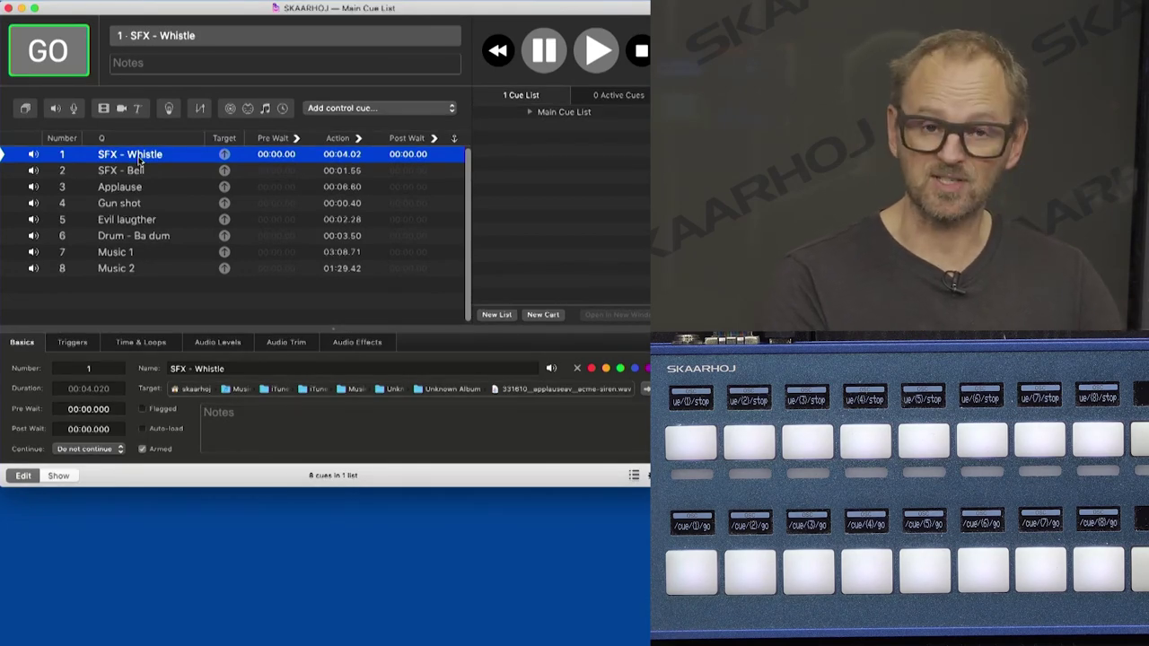
Fire cues 1, 3 and 5 (Whistle, Applause, Evil laugther) in turn, then stop all cues
key("space")
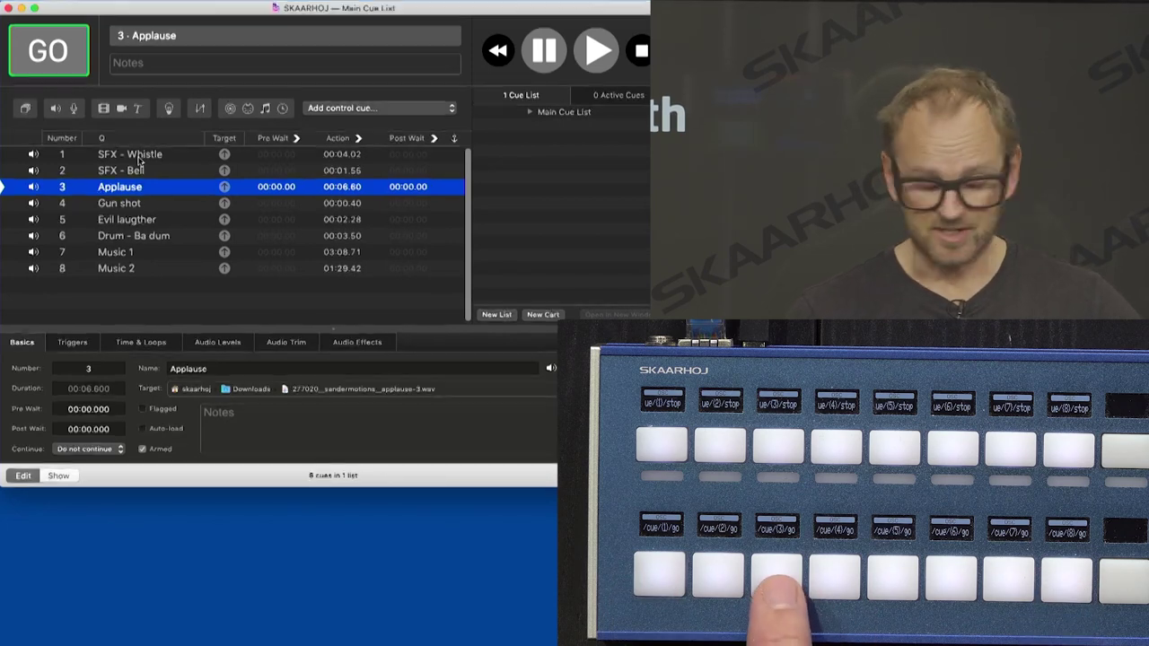
key("space")
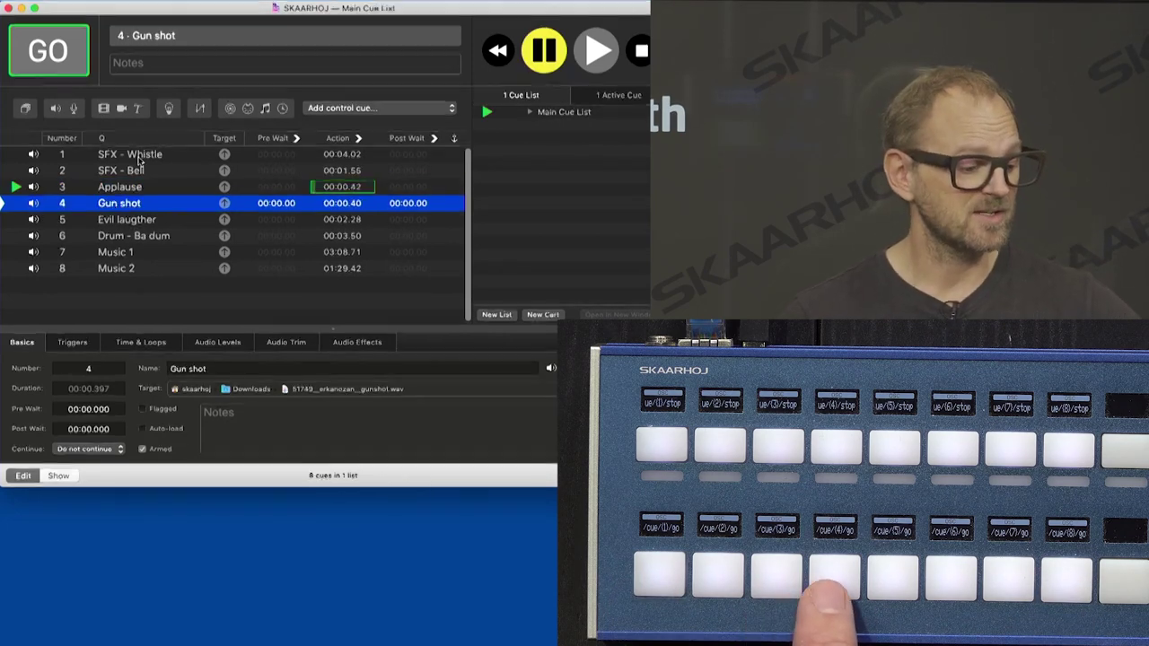
key("space")
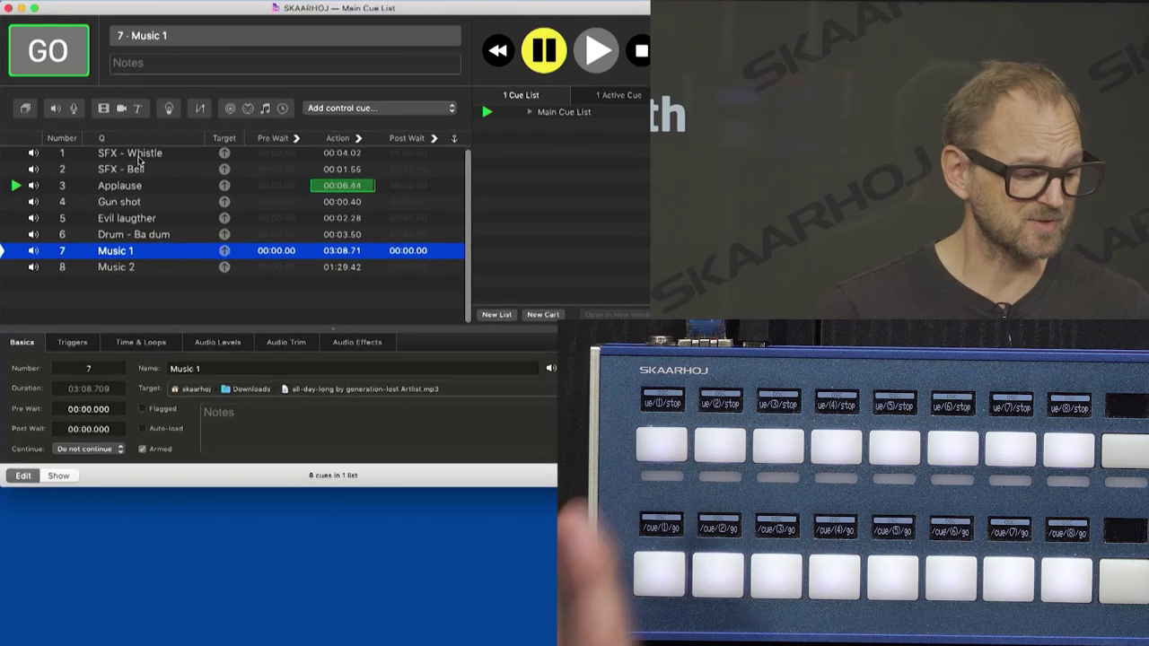
key("Escape")
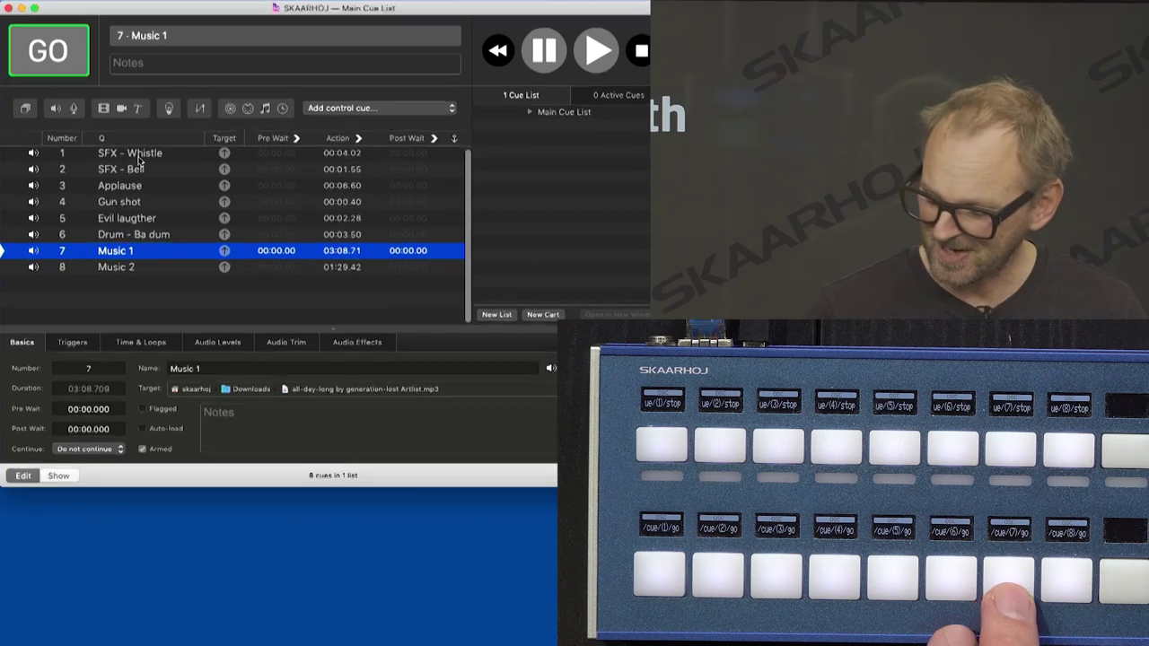
Fire cue 7, Music 1, in QLab
key("space")
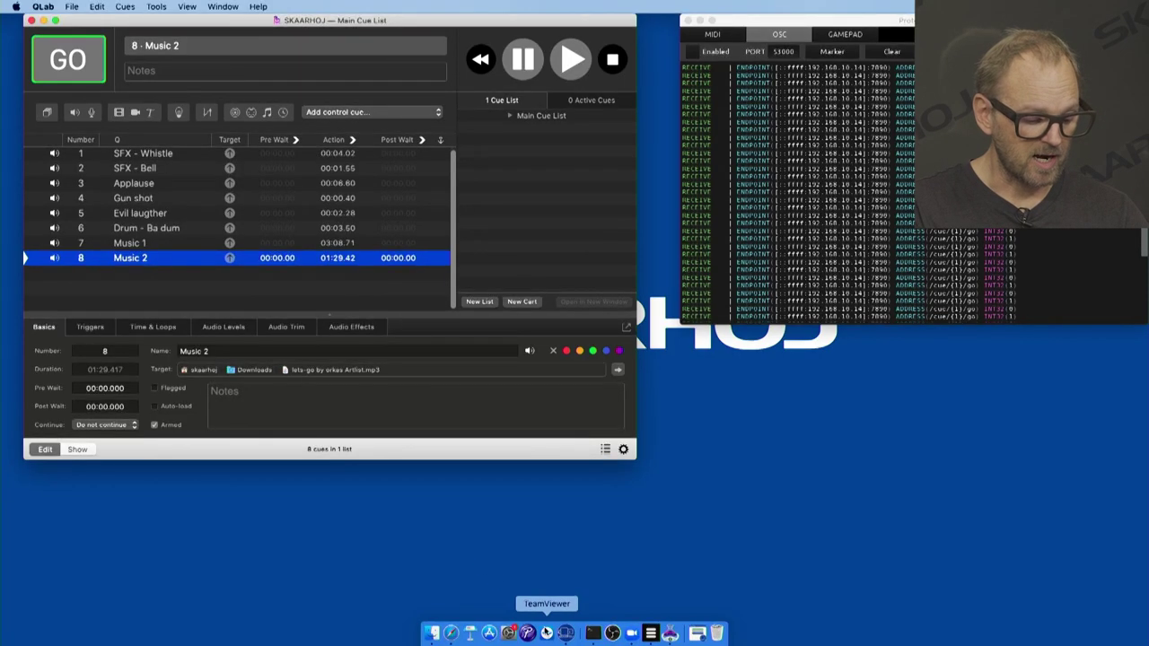
From SKAARHOJ Updater, launch the controller's Local Configuration page at 192.168.10.14
left_click(564, 637)
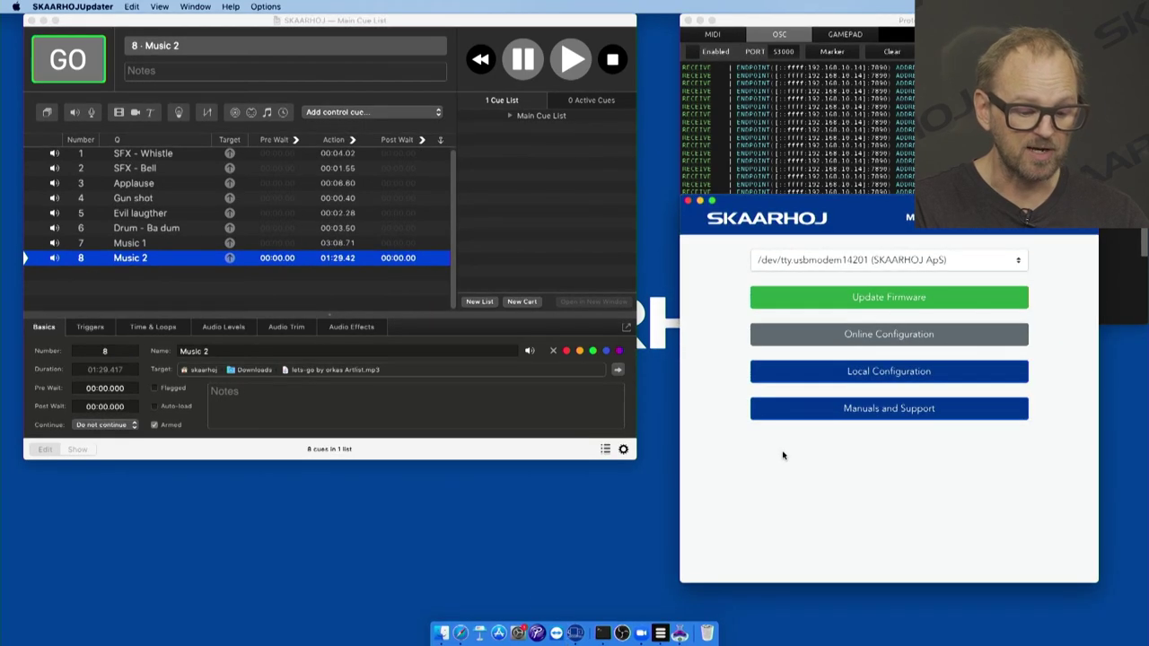
left_click(898, 372)
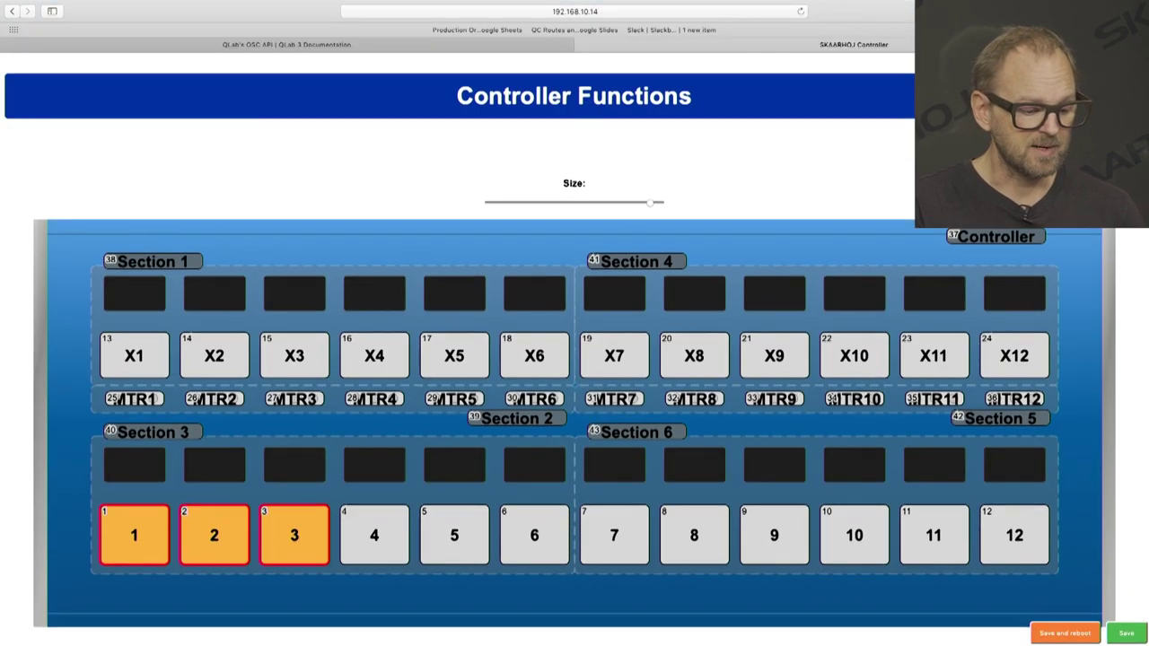
scroll(574, 359, "down", 4)
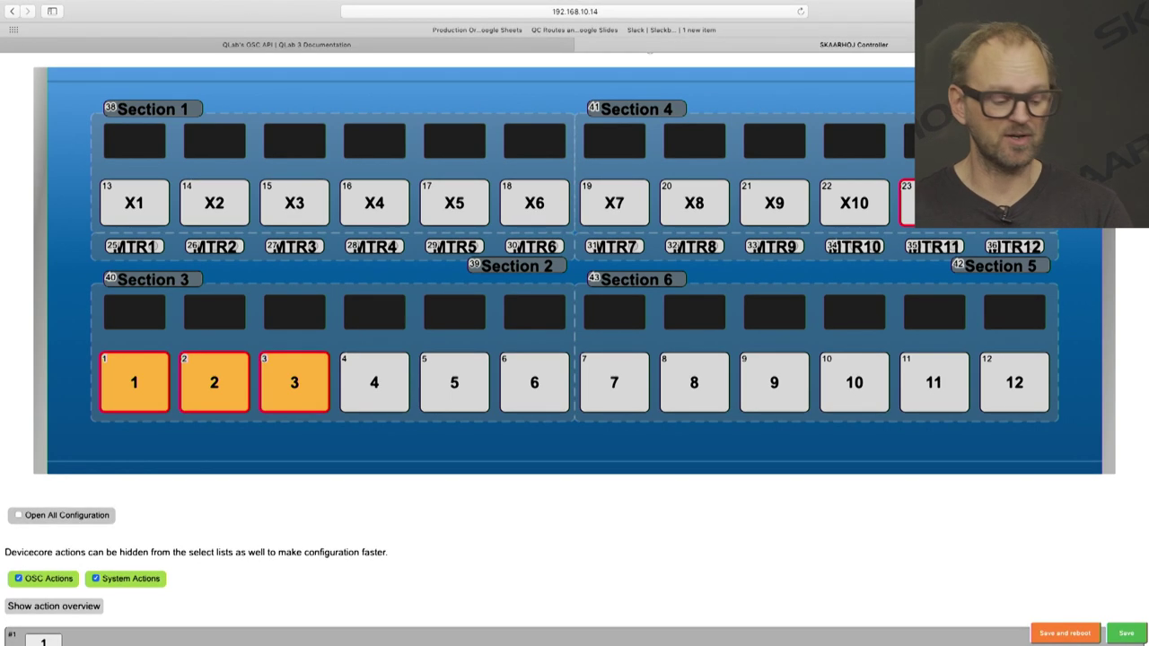
scroll(648, 484, "down", 5)
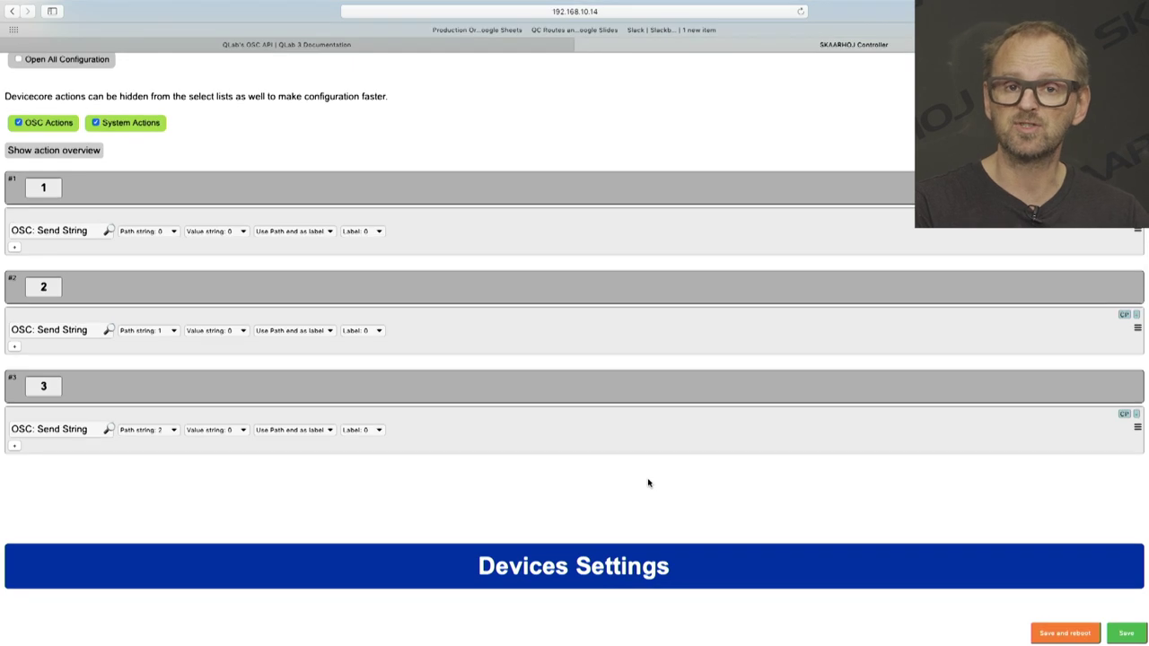
left_click(70, 231)
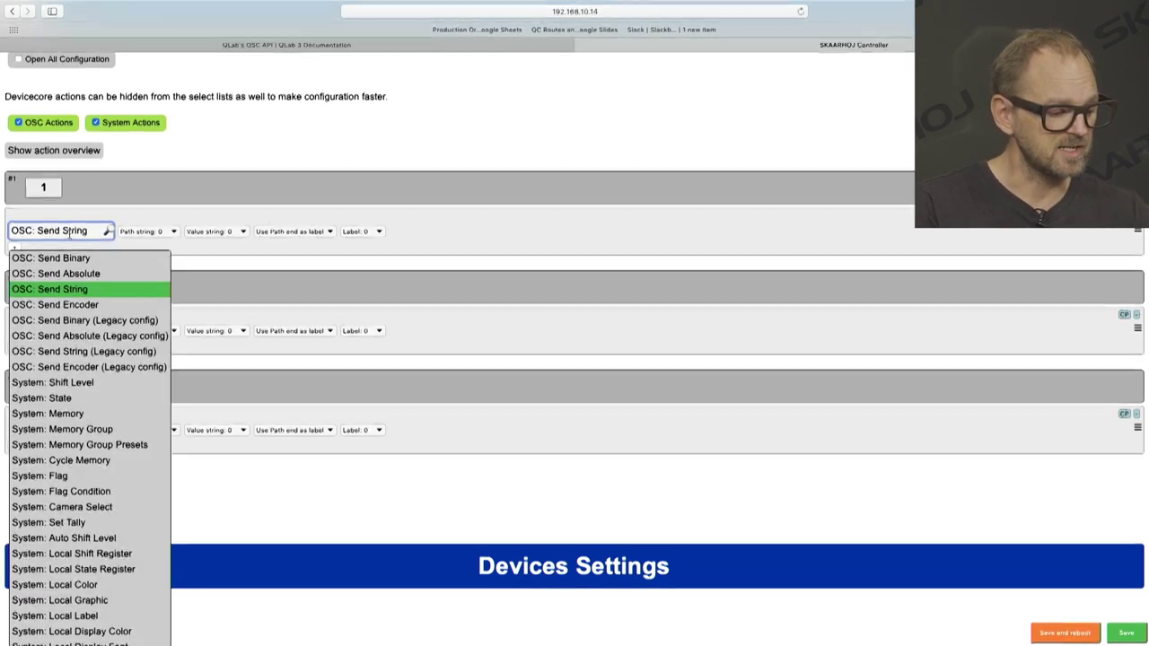
left_click(110, 218)
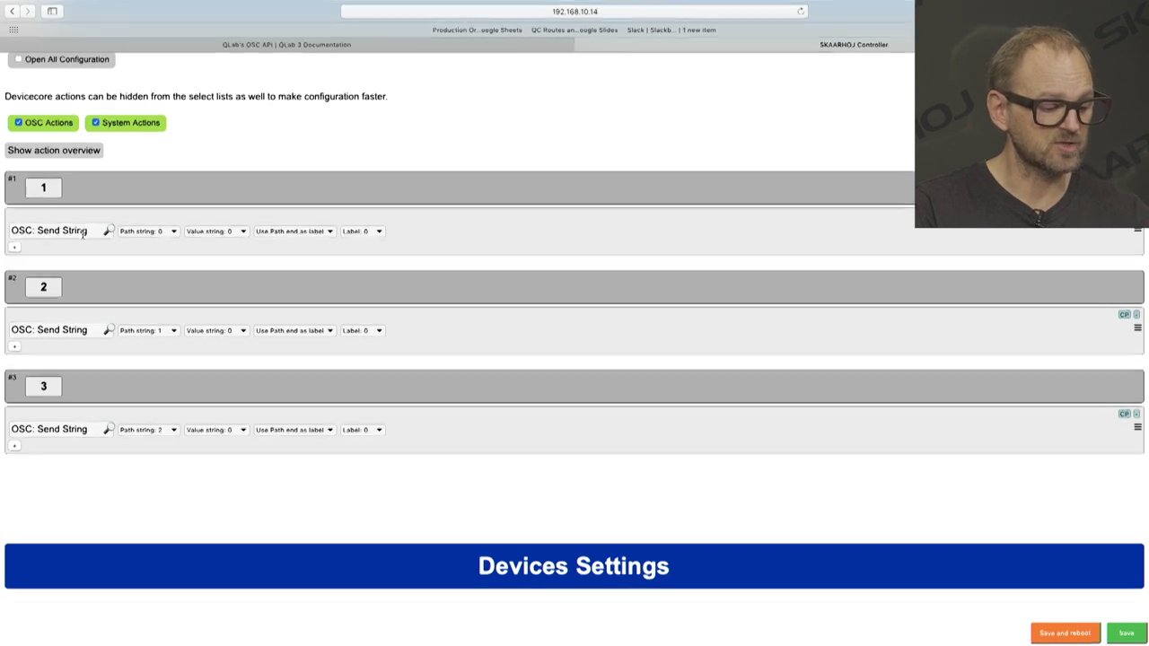
left_click(159, 232)
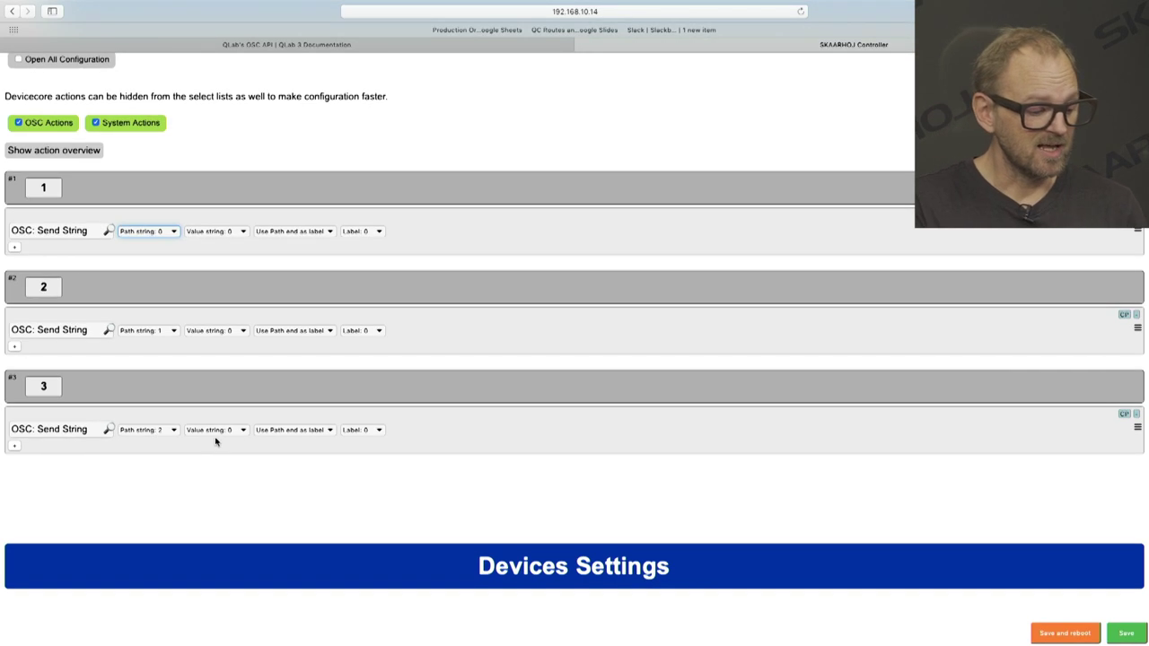
Scroll to Device Core Options to view OSC port 53000 and its sixteen /cue strings
scroll(216, 442, "down", 10)
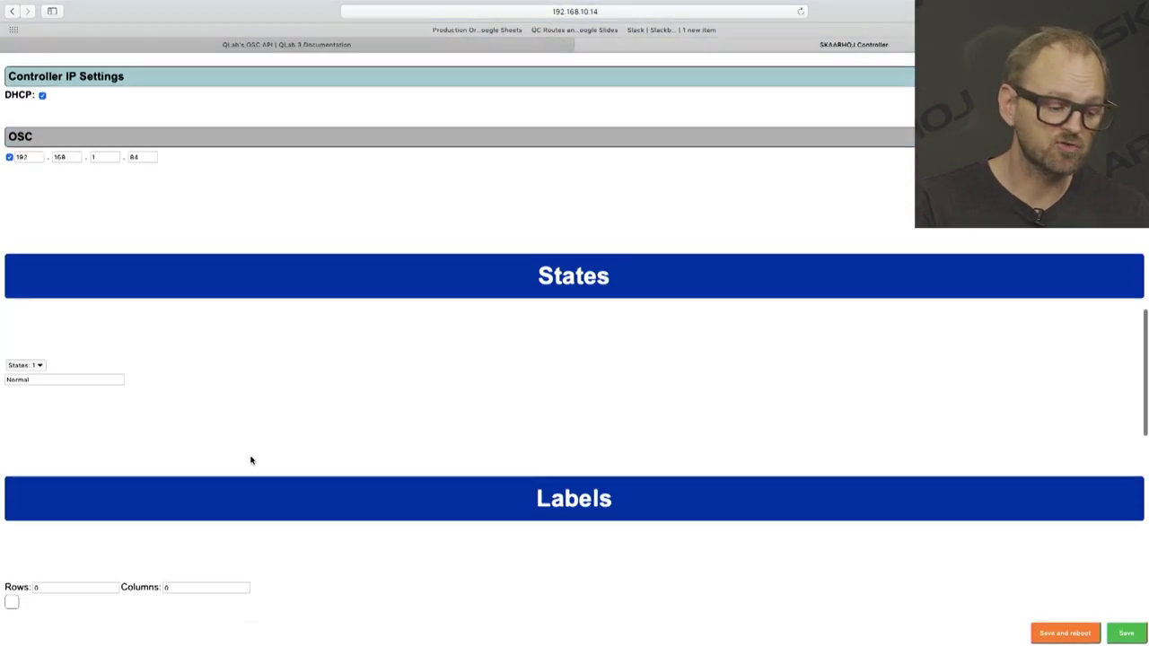
scroll(252, 460, "down", 16)
scroll(252, 460, "up", 5)
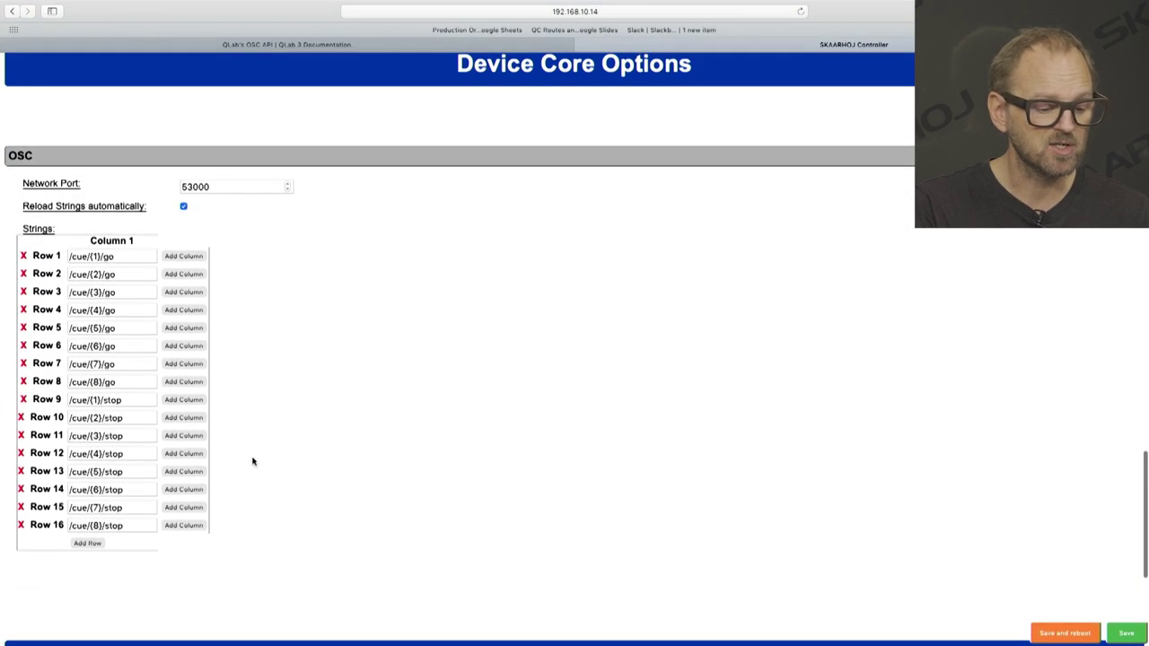
scroll(251, 461, "up", 1)
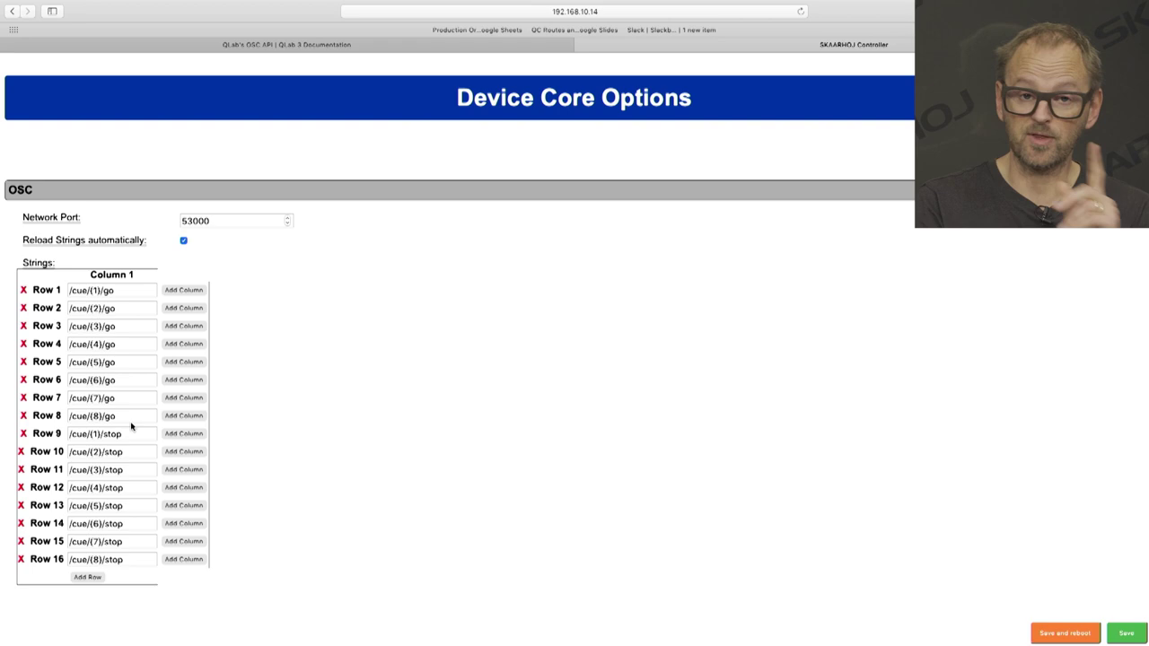
scroll(281, 392, "up", 15)
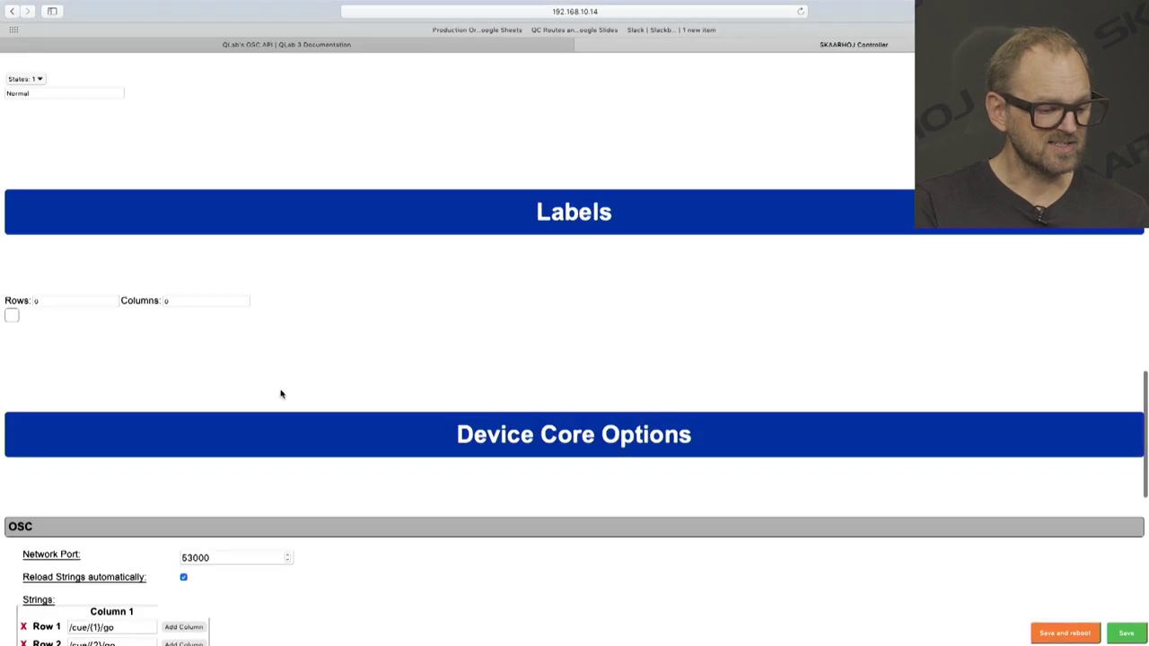
scroll(280, 392, "up", 3)
scroll(280, 392, "down", 2)
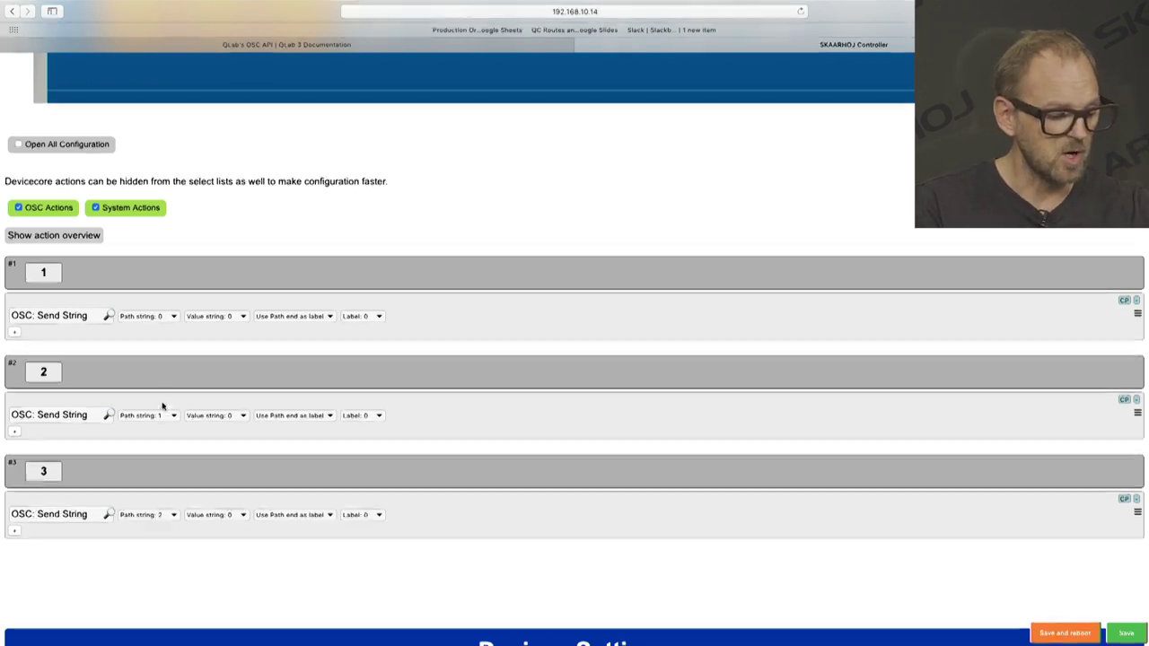
scroll(425, 311, "up", 2)
scroll(425, 311, "up", 6)
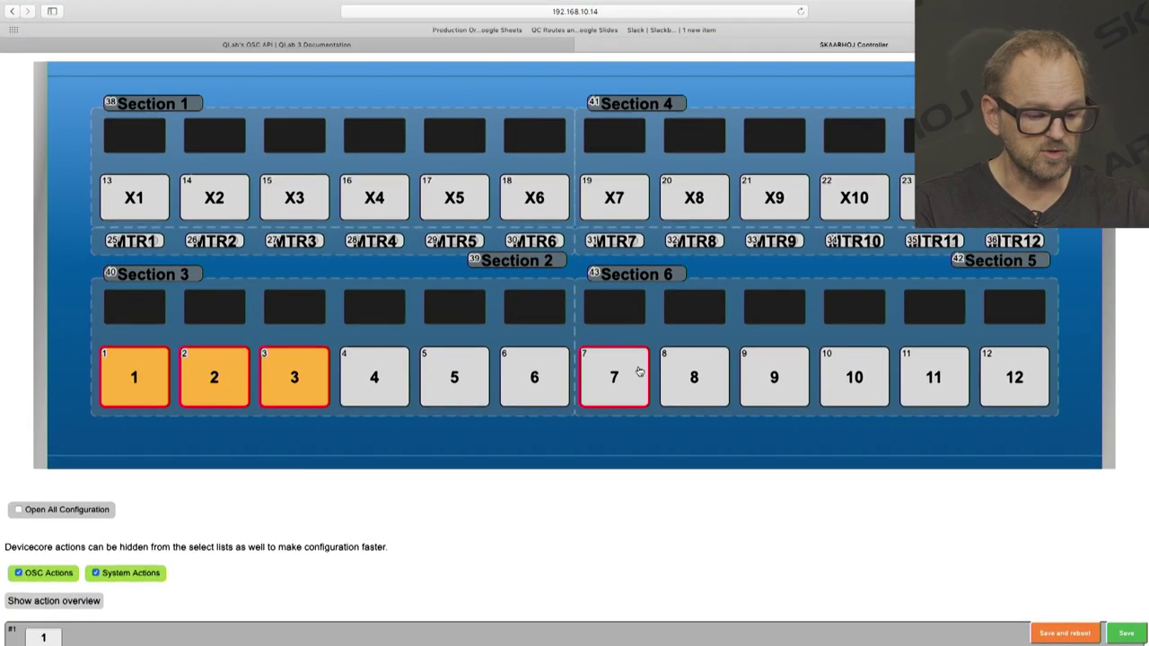
left_click(705, 389)
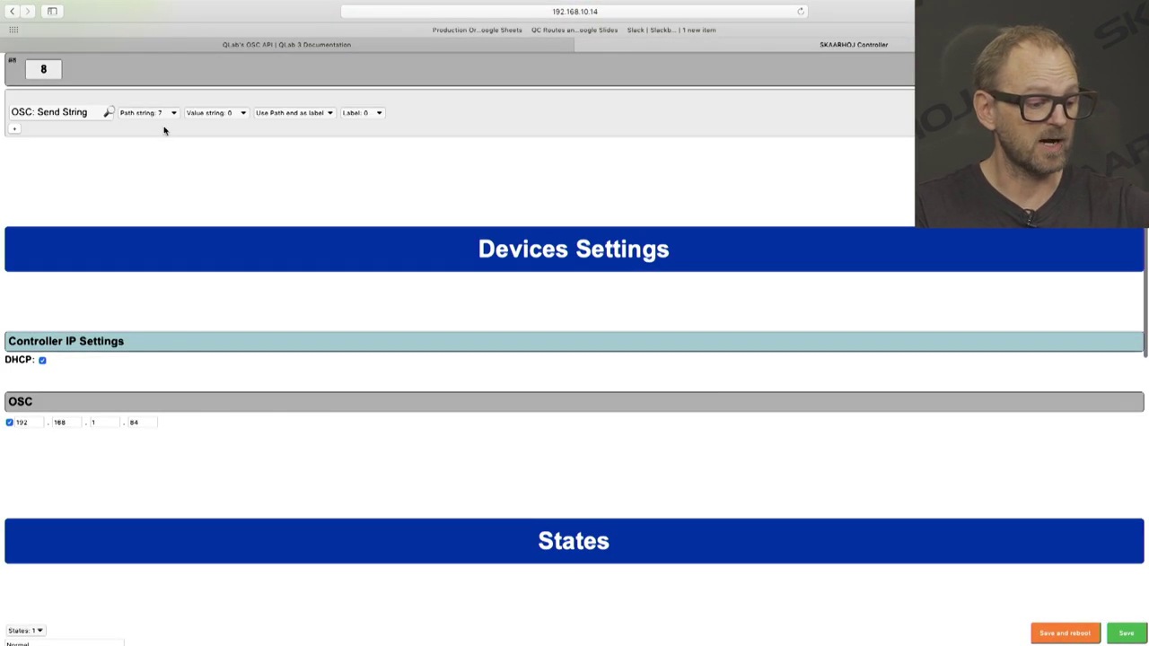
scroll(405, 102, "up", 10)
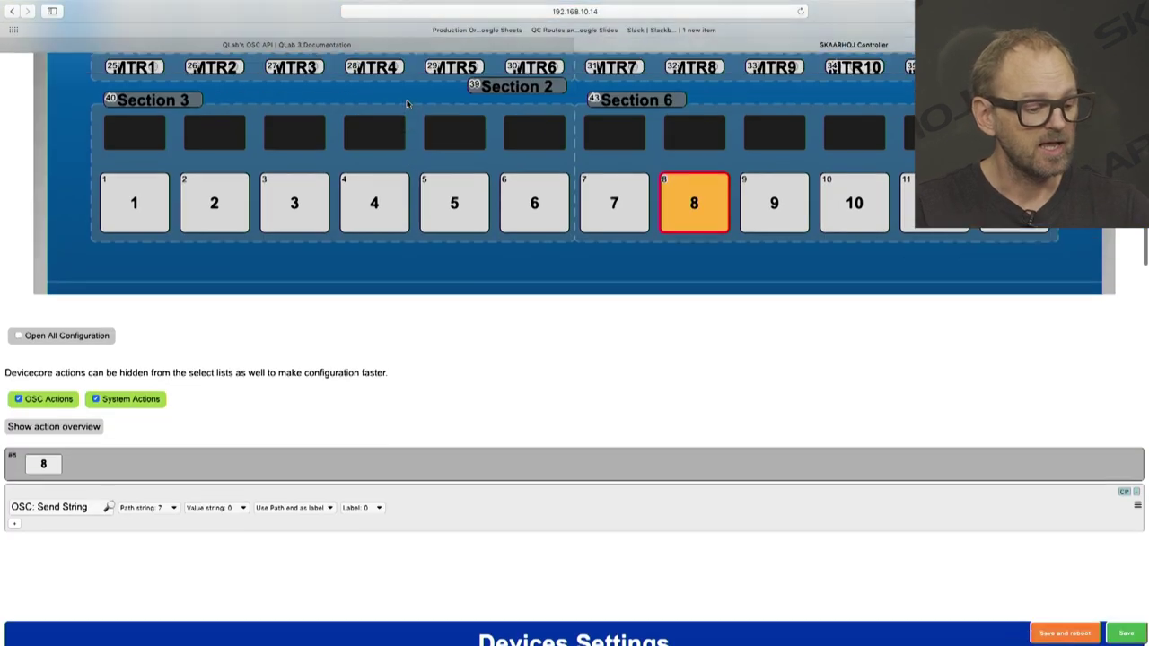
left_click(154, 190)
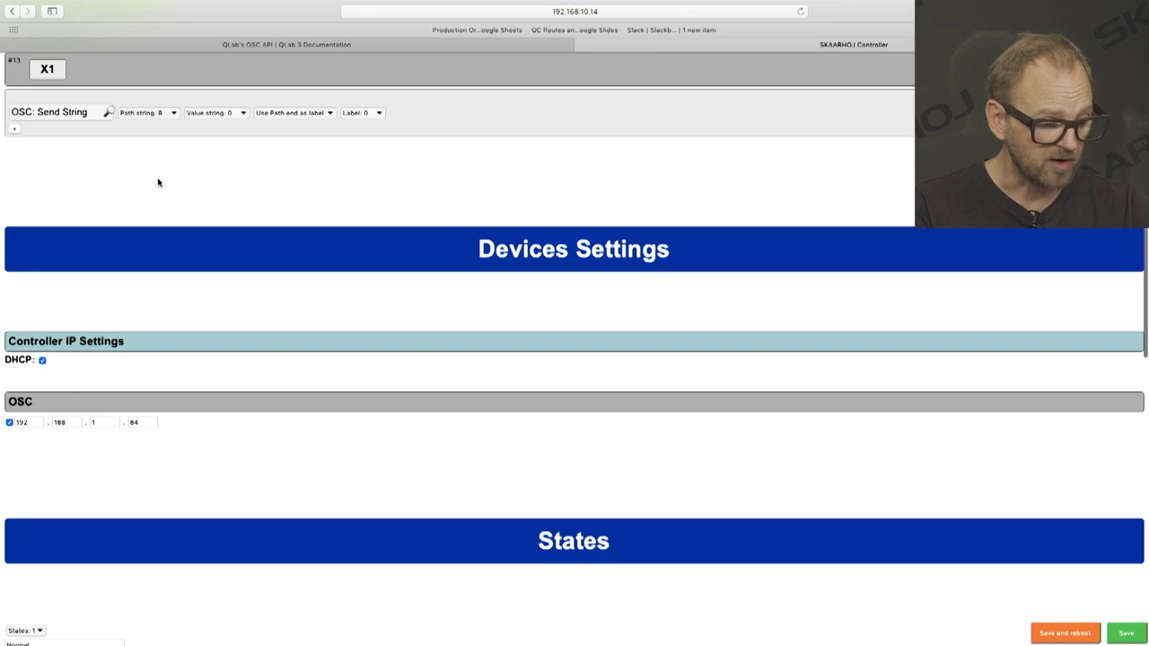
scroll(267, 143, "up", 9)
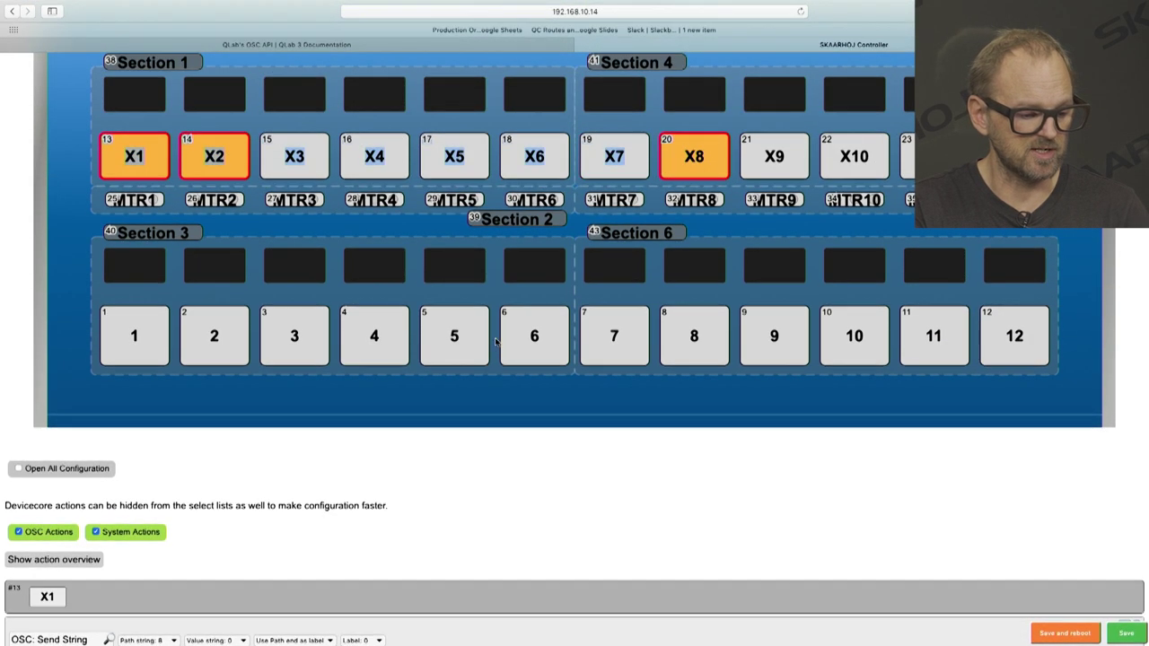
scroll(494, 340, "down", 8)
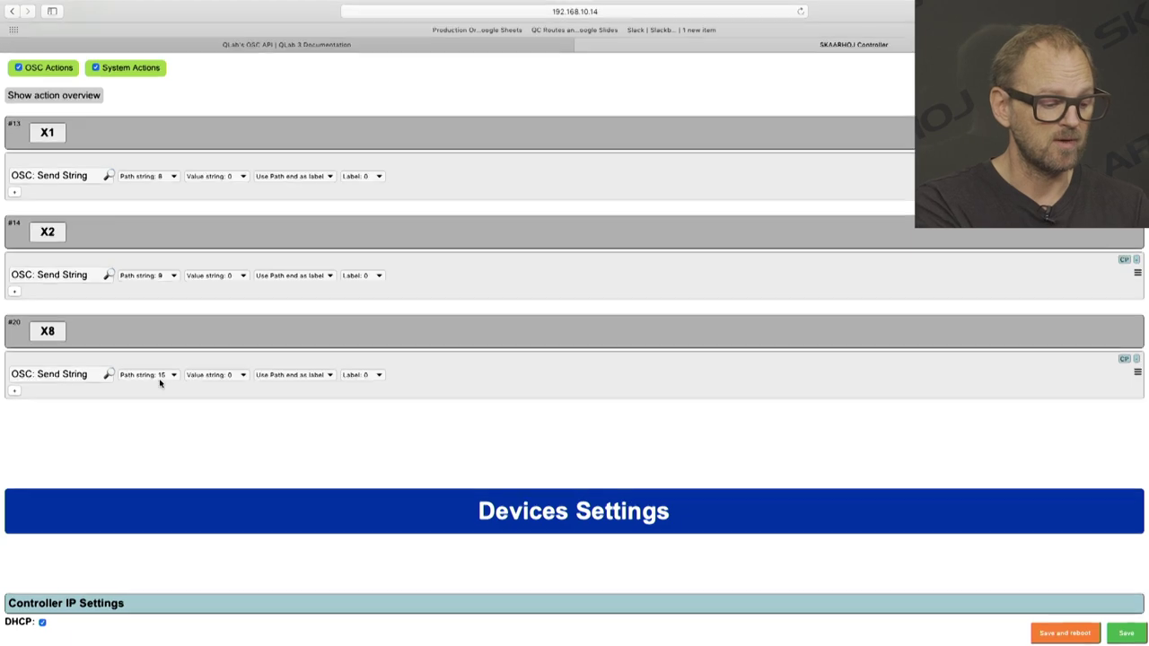
scroll(160, 383, "down", 10)
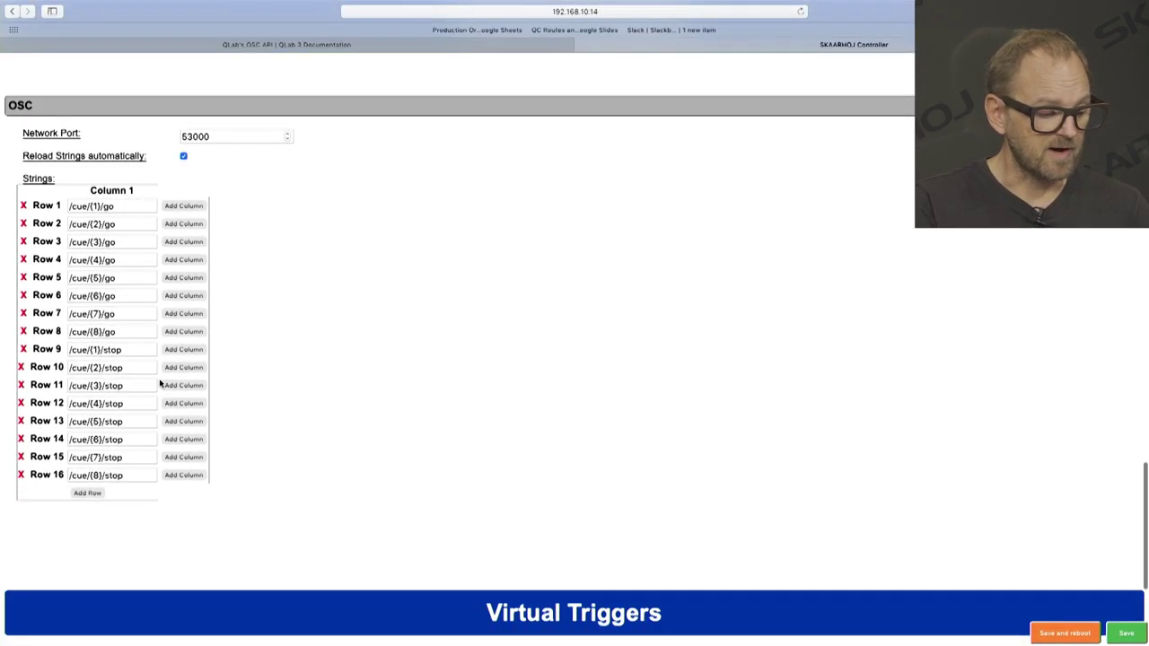
scroll(159, 383, "up", 15)
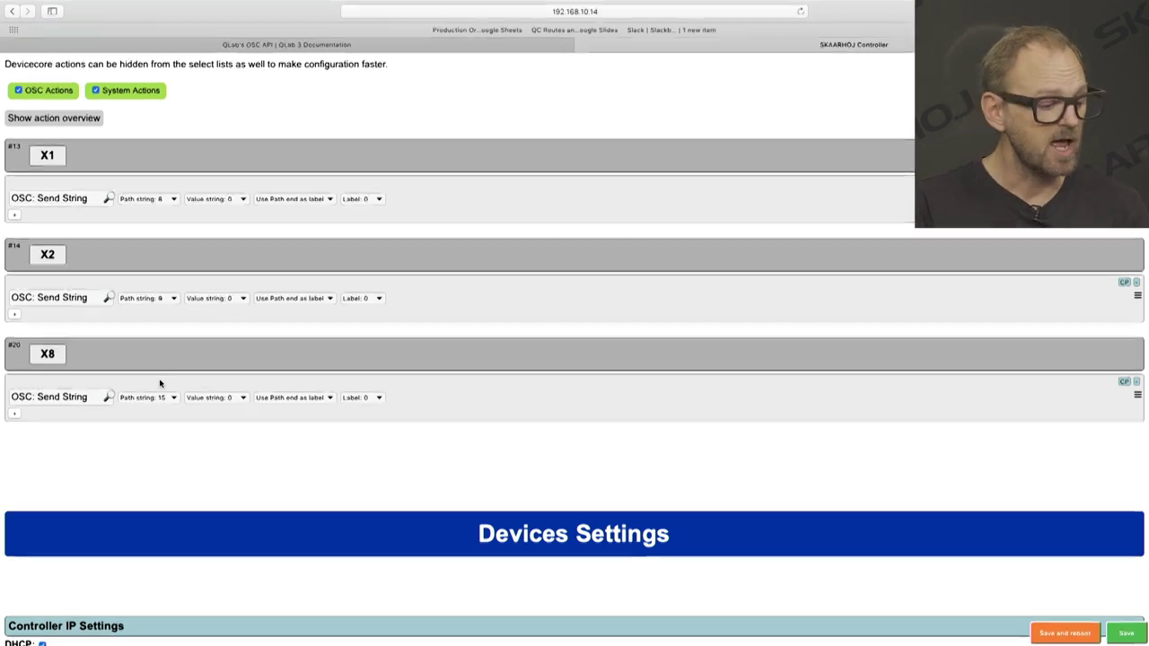
Switch trigger X1's action to 'OSC: Send Binary' and view its Path choices
left_click(93, 198)
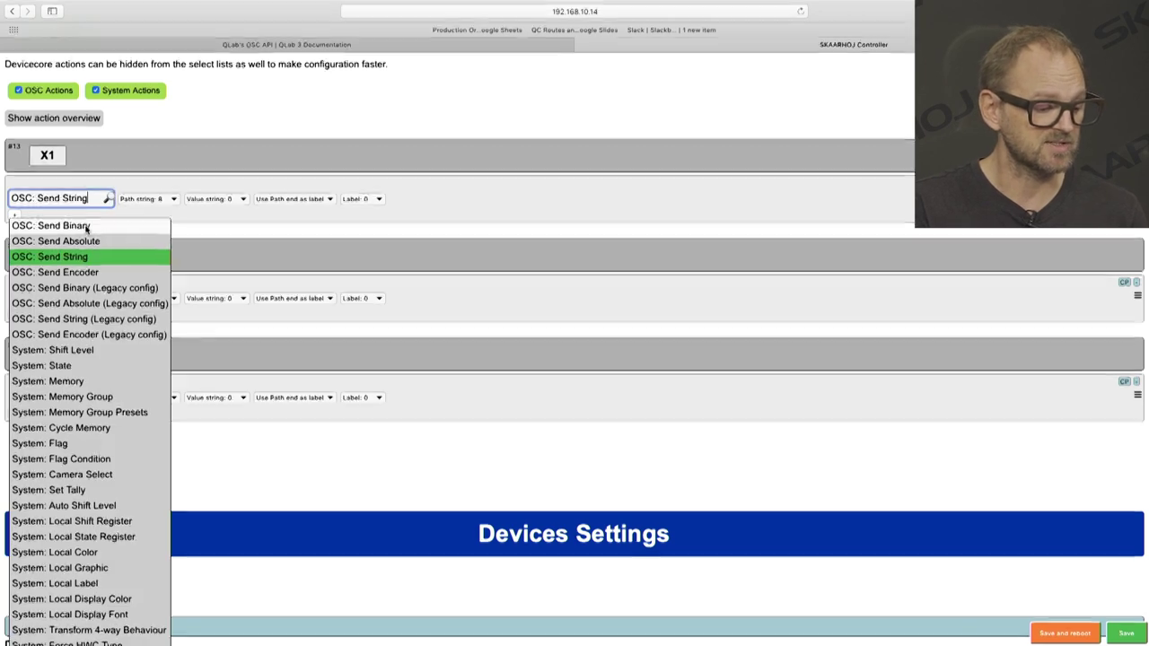
left_click(86, 227)
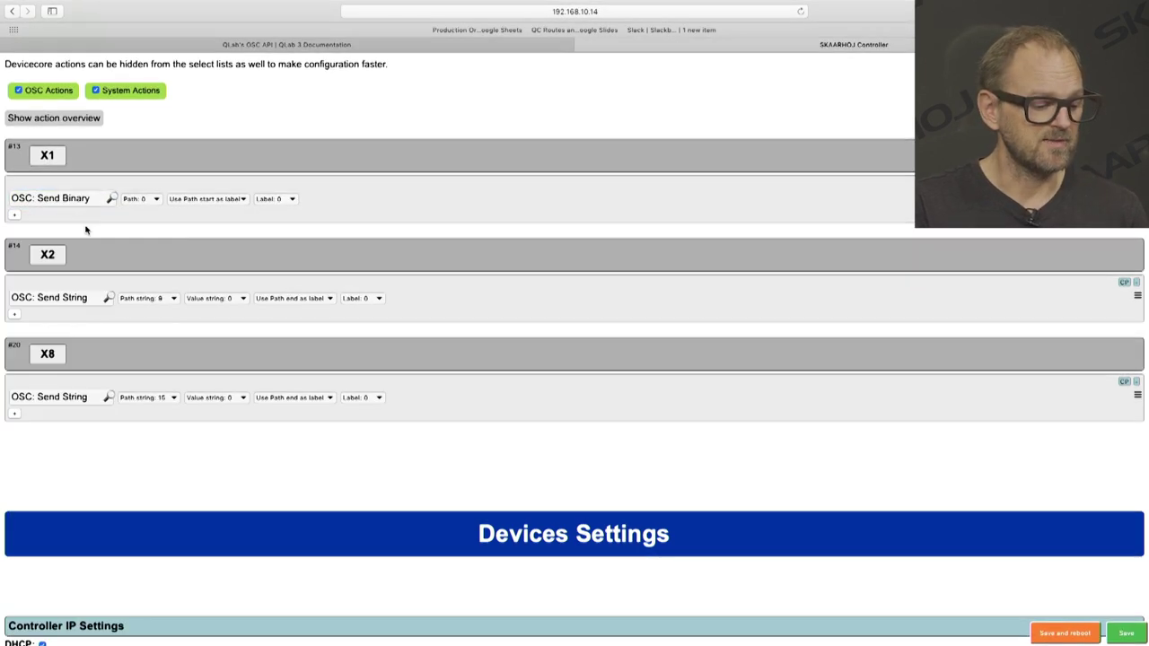
left_click(151, 200)
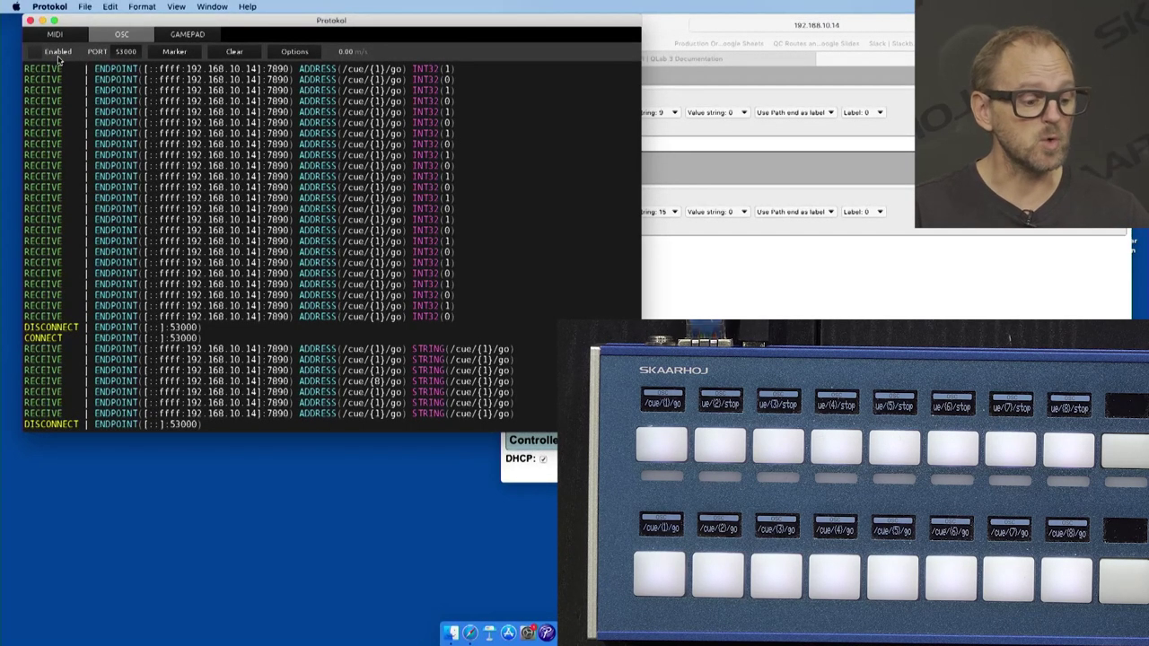
Enable Protokol's OSC listening on port 53000 and return to the web configuration
left_click(36, 52)
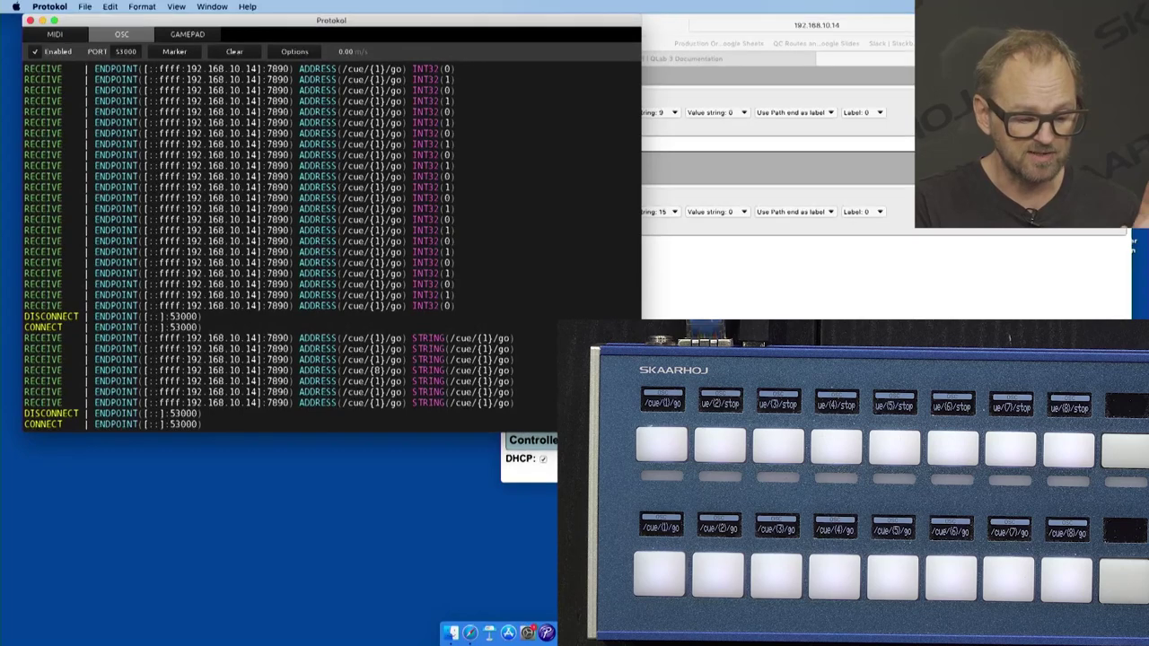
left_click(530, 467)
scroll(529, 466, "down", 10)
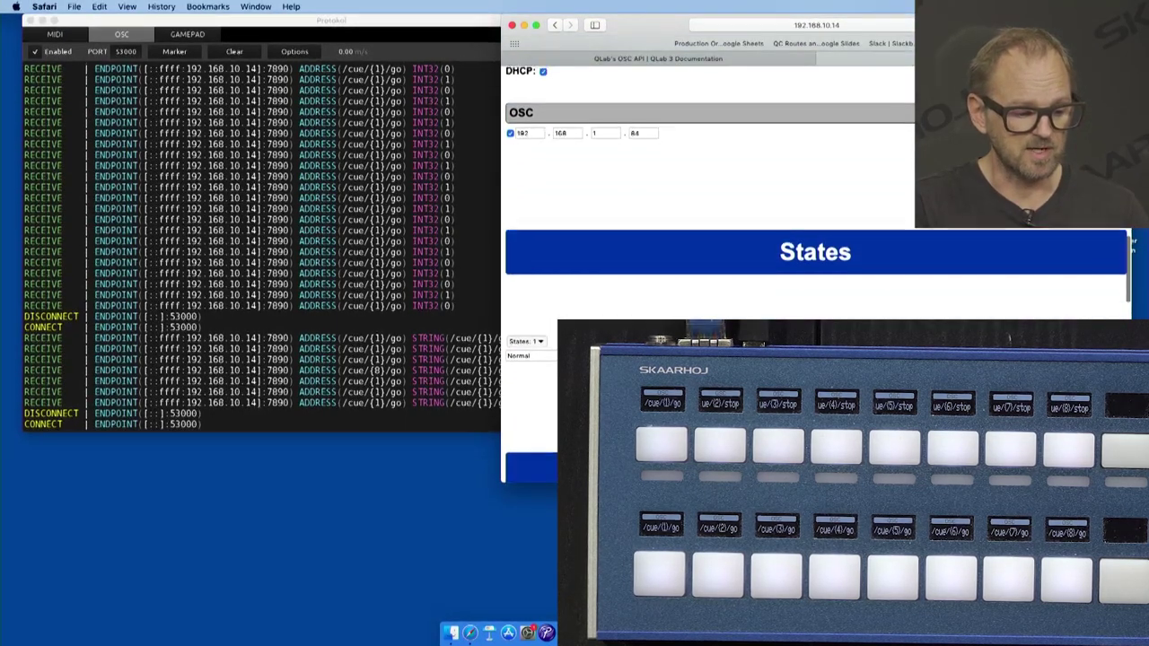
scroll(655, 279, "up", 3)
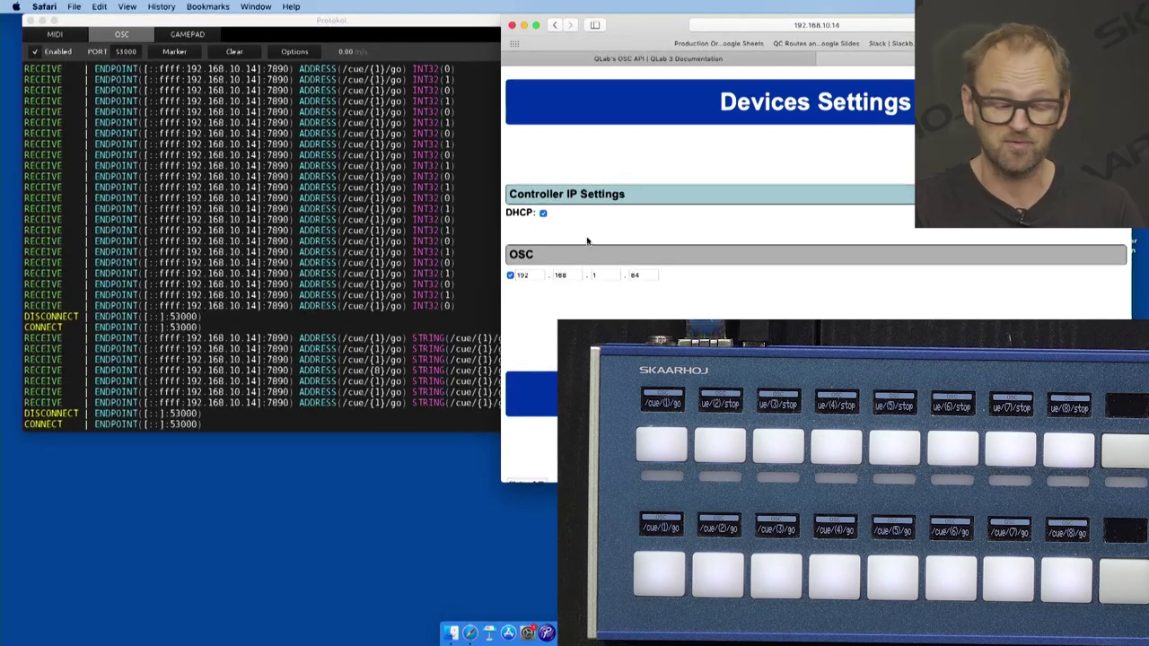
Check the OSC log, then scroll the web configuration to button 1's action row
left_click(362, 121)
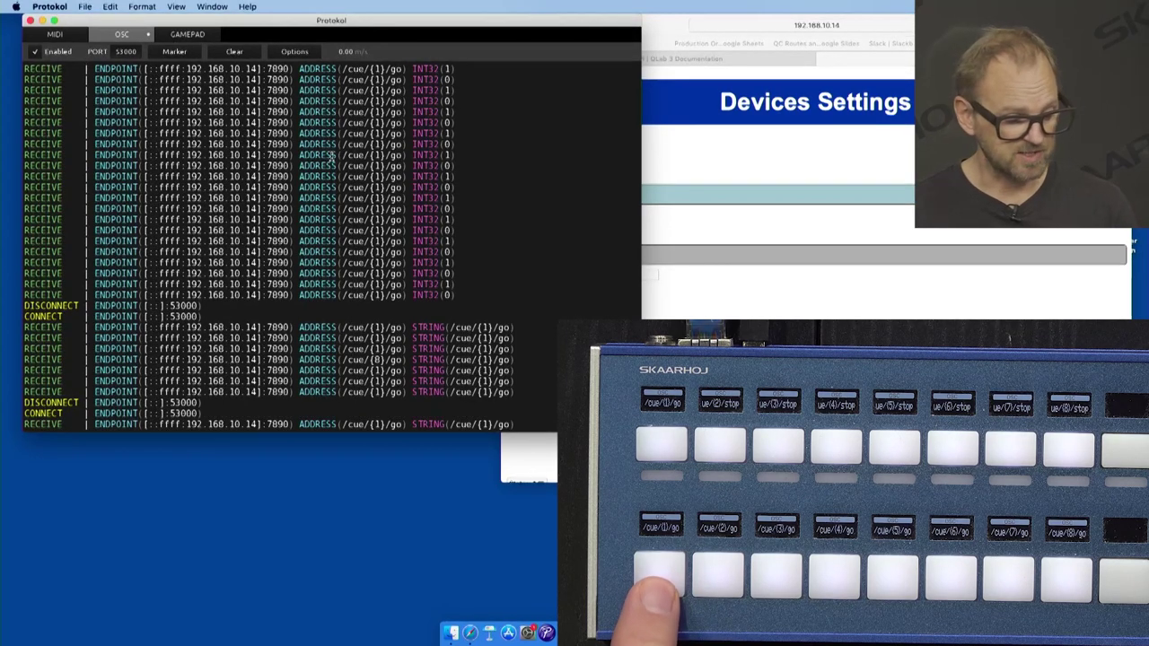
left_click(715, 183)
scroll(757, 203, "down", 10)
scroll(757, 203, "up", 6)
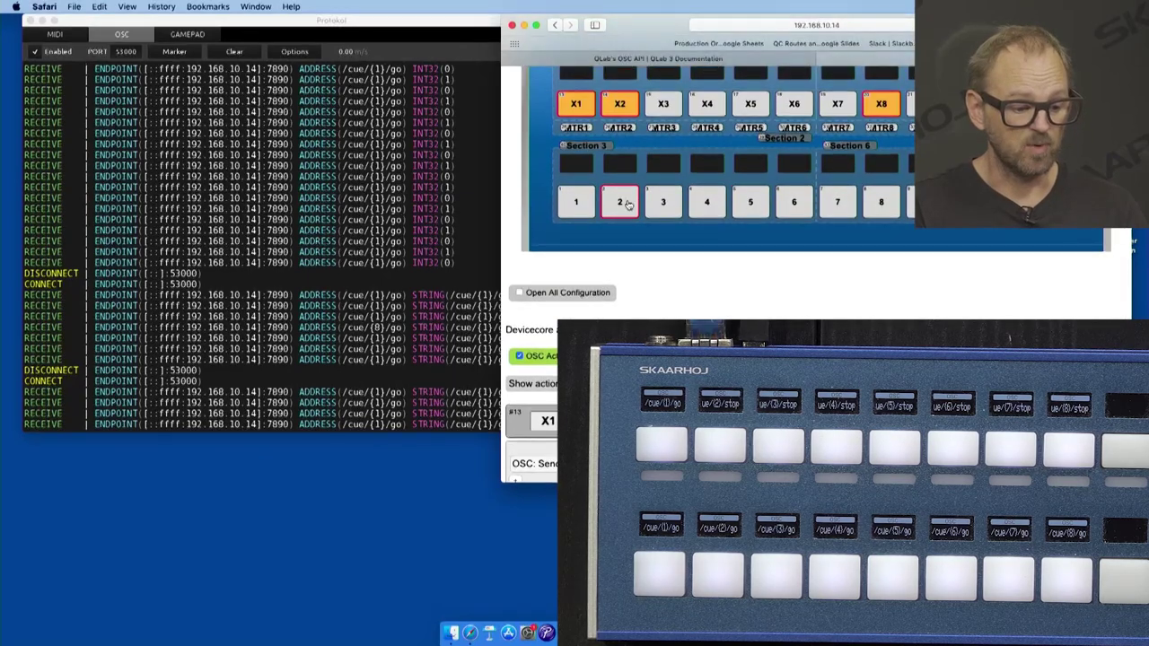
scroll(583, 201, "down", 5)
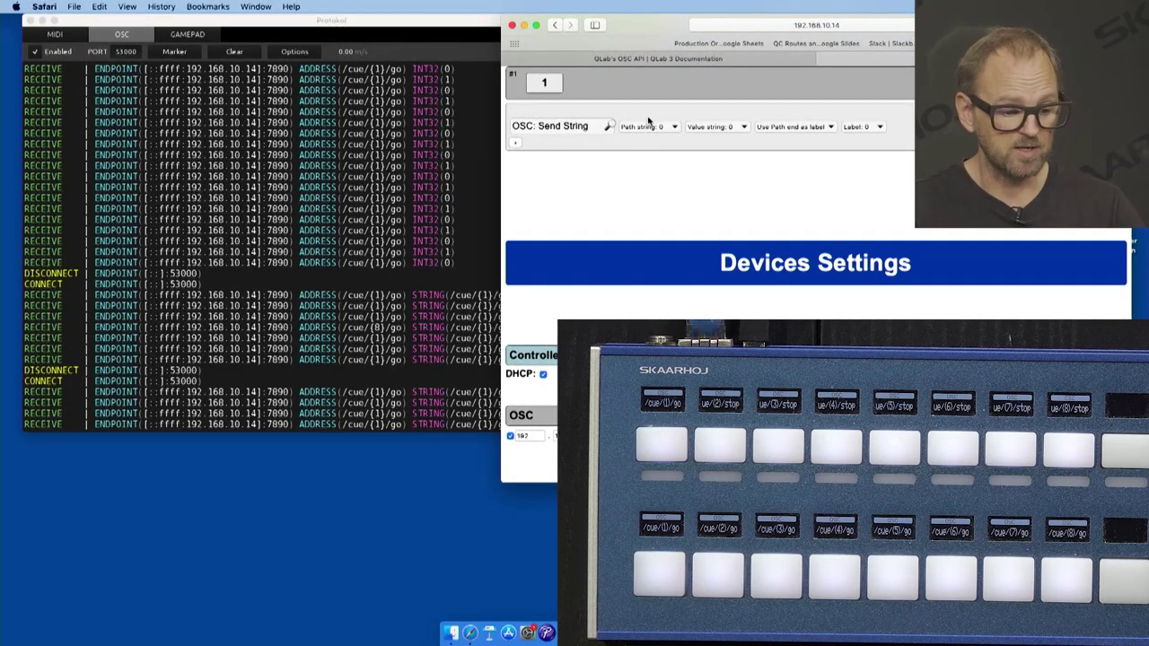
Highlight the /cue/{8} address in Protokol's latest log entry
scroll(674, 170, "up", 2)
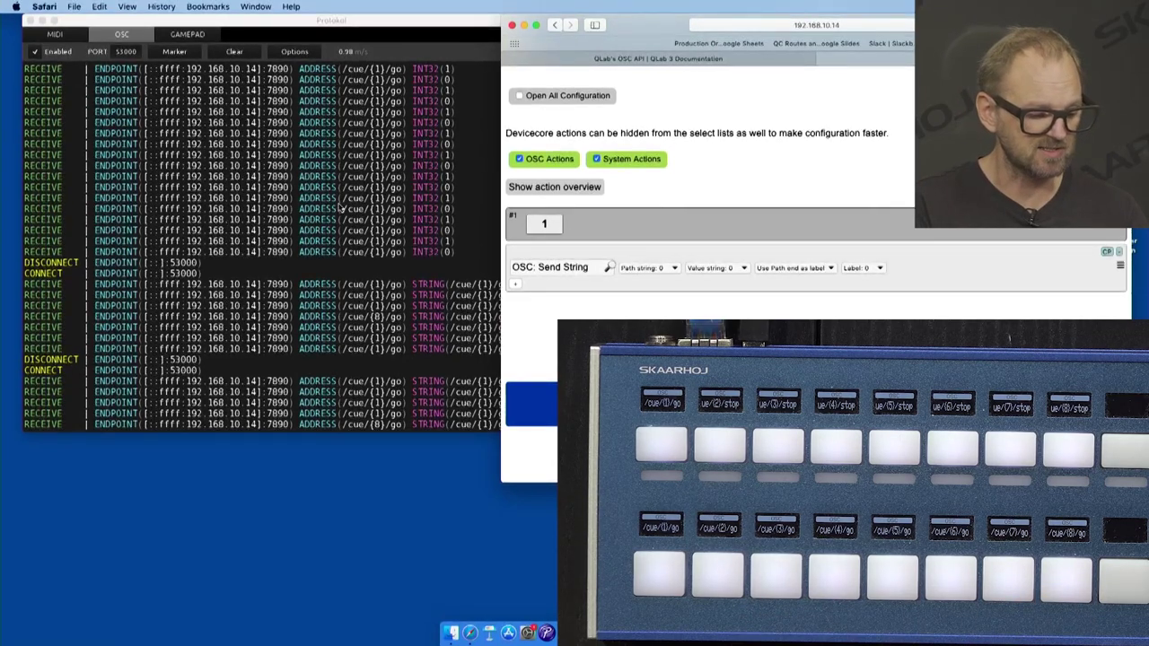
left_click(370, 342)
left_click_drag(342, 424, 384, 424)
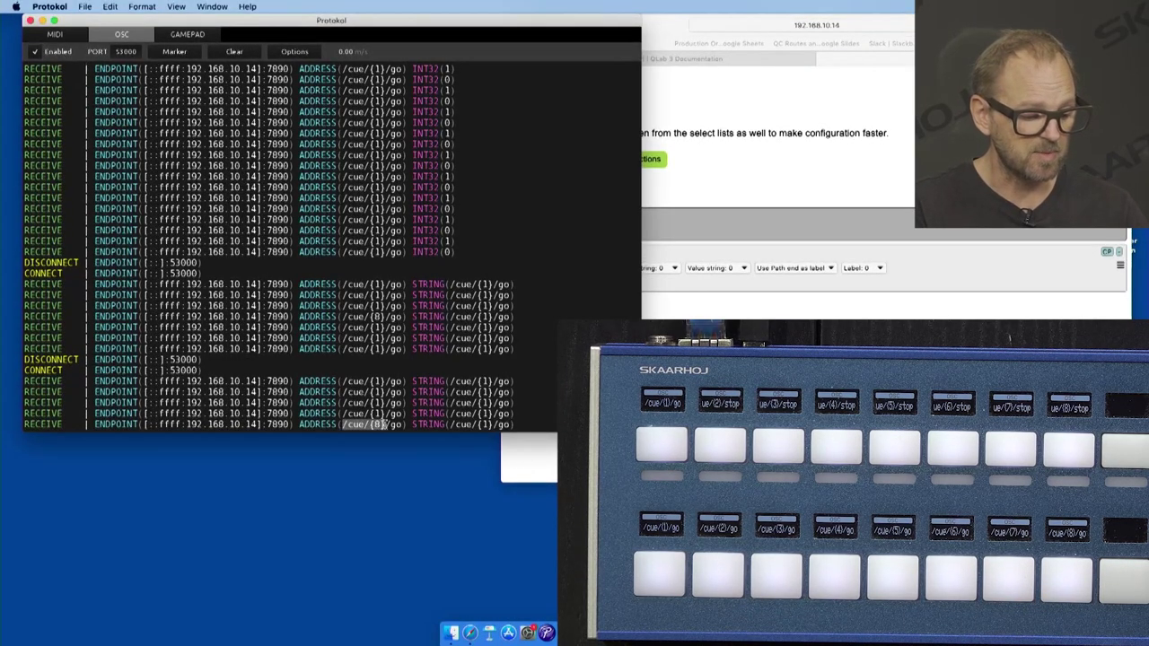
Locate Strings row 8 in the web configuration, then return to the Controller Function panel
key("super+Tab")
scroll(709, 269, "up", 5)
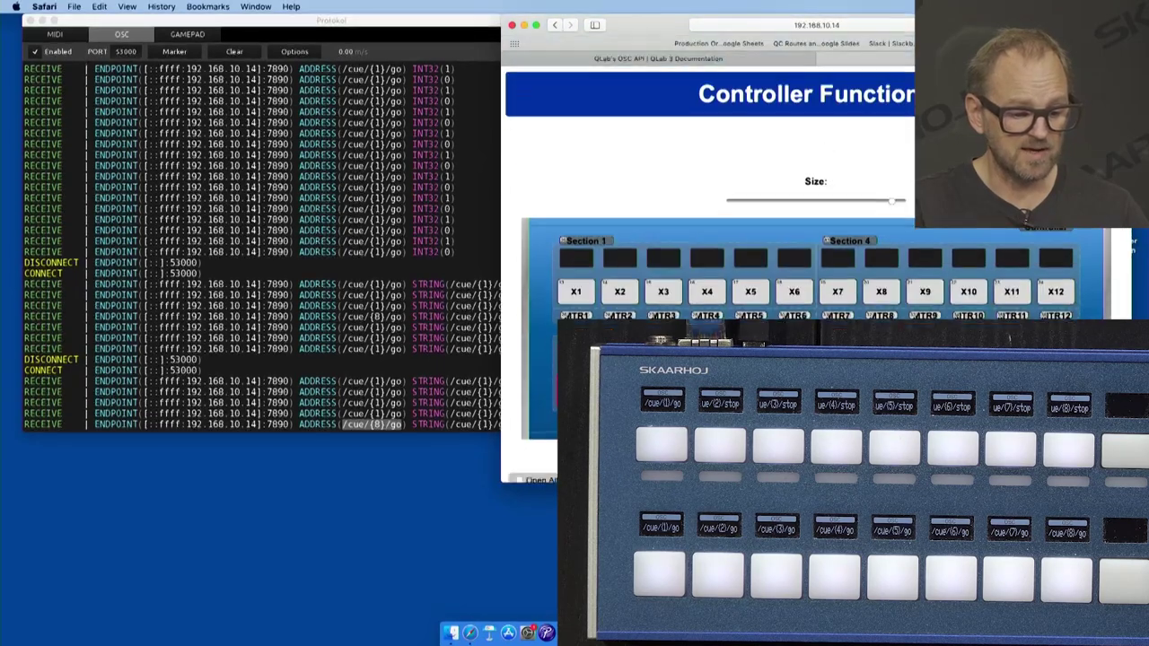
scroll(709, 270, "down", 5)
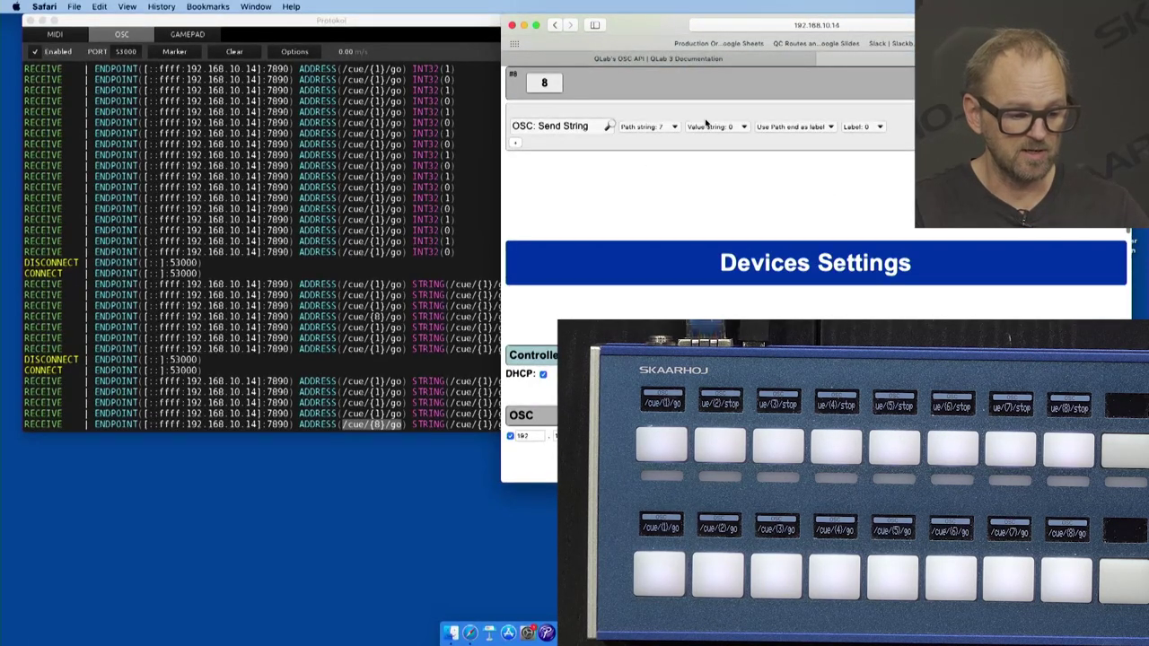
scroll(661, 220, "down", 10)
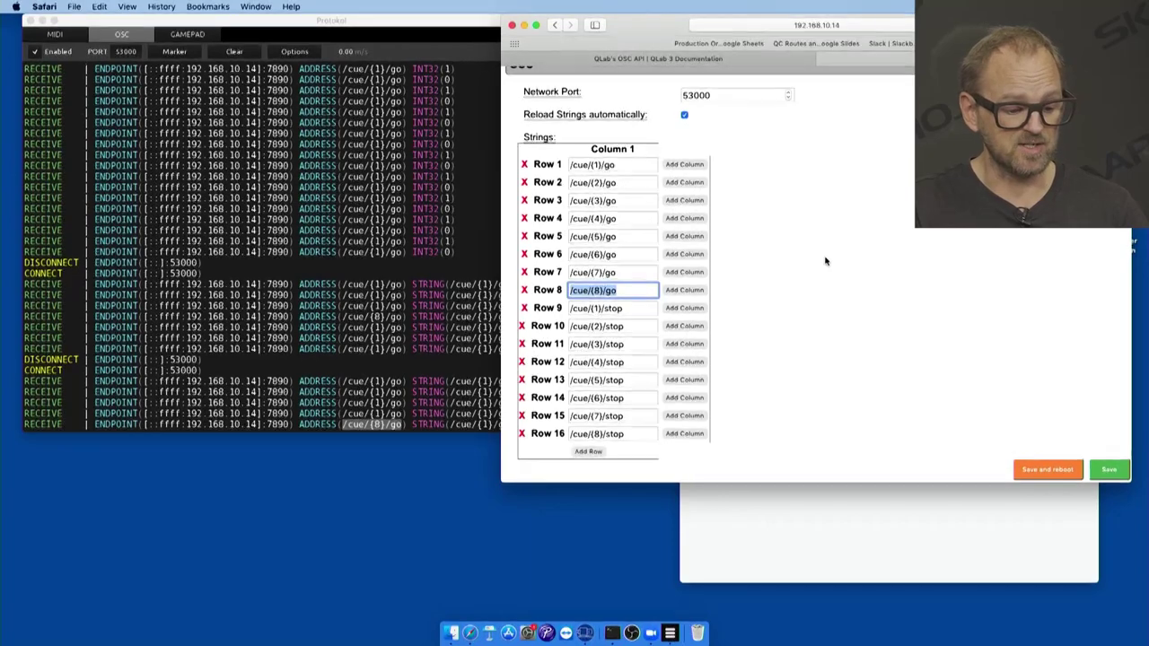
scroll(825, 260, "up", 1)
scroll(825, 260, "down", 10)
scroll(826, 260, "up", 15)
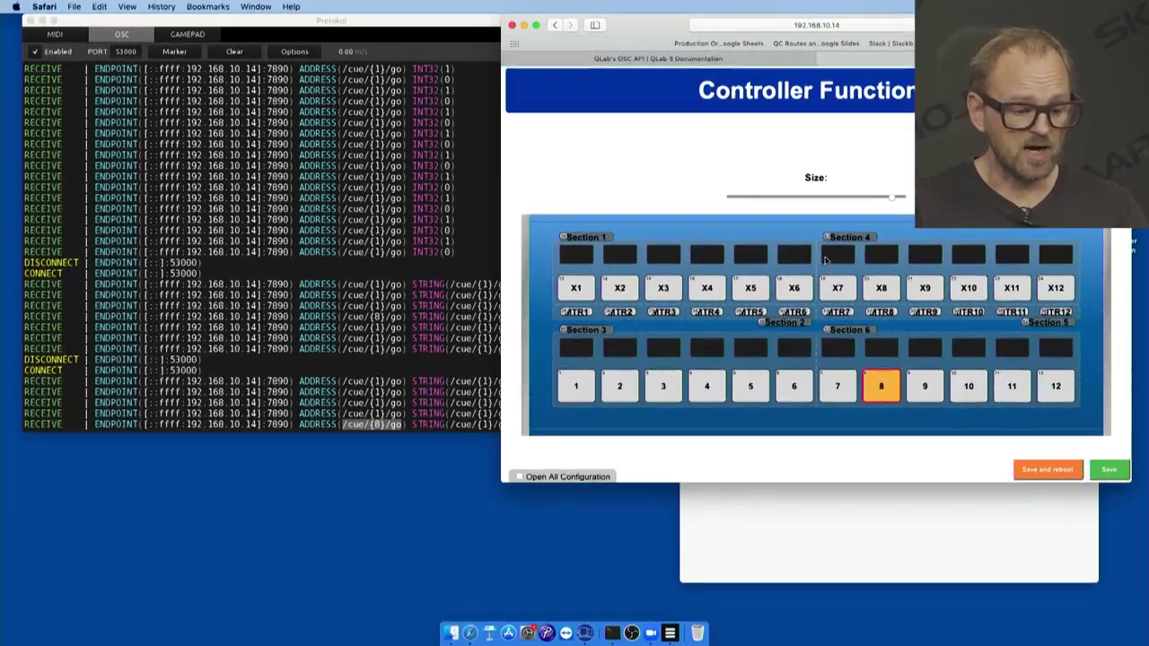
scroll(581, 277, "down", 3)
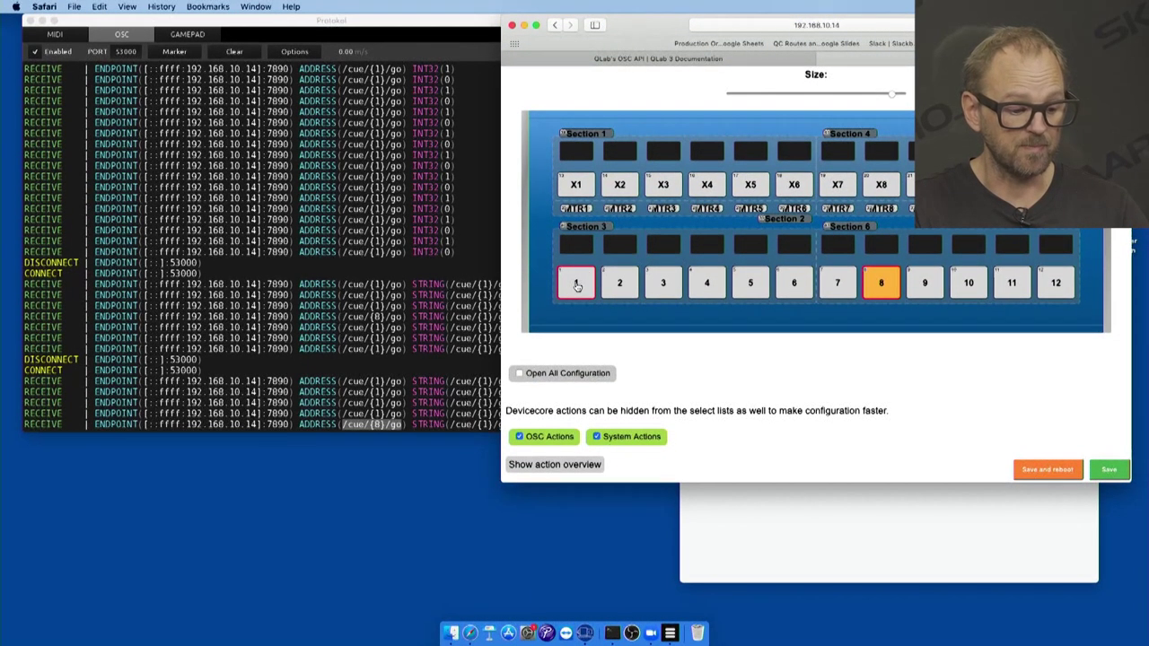
Set button 1's action to 'OSC: Send Binary', keeping Path 0
left_click(581, 276)
left_click(570, 126)
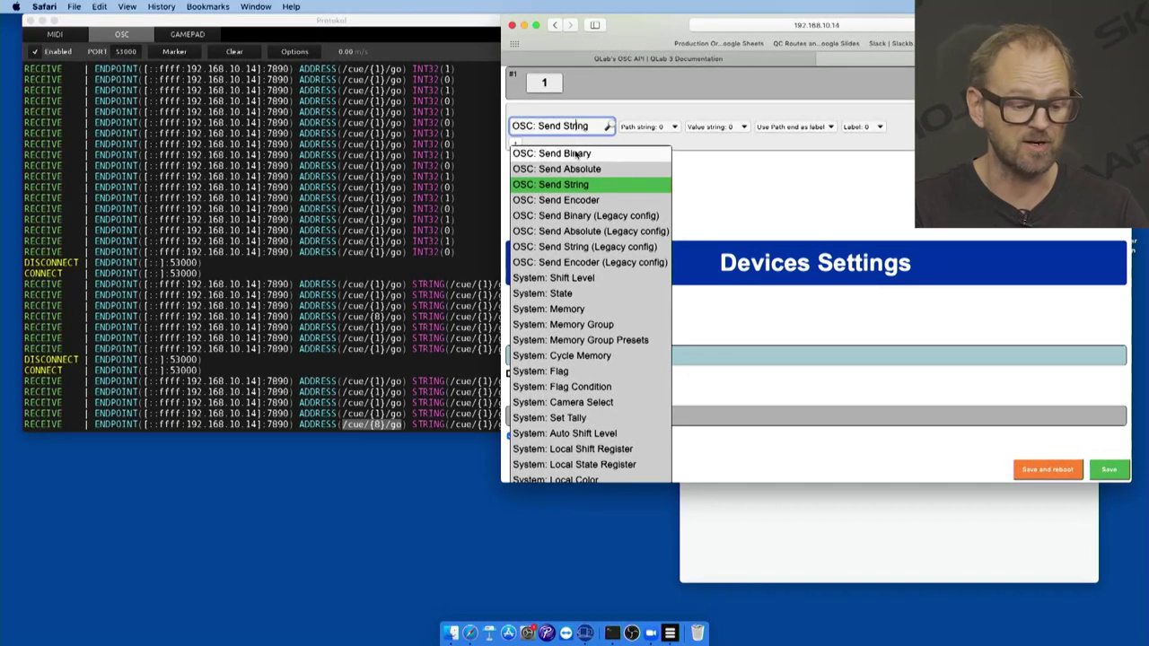
left_click(576, 153)
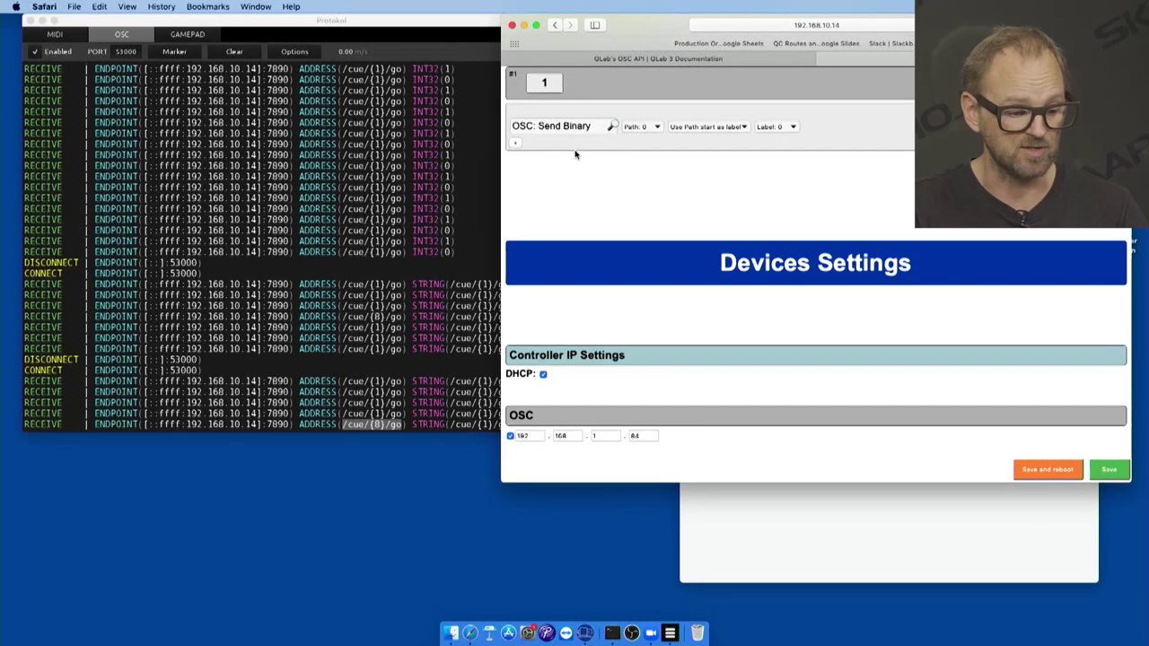
left_click(654, 129)
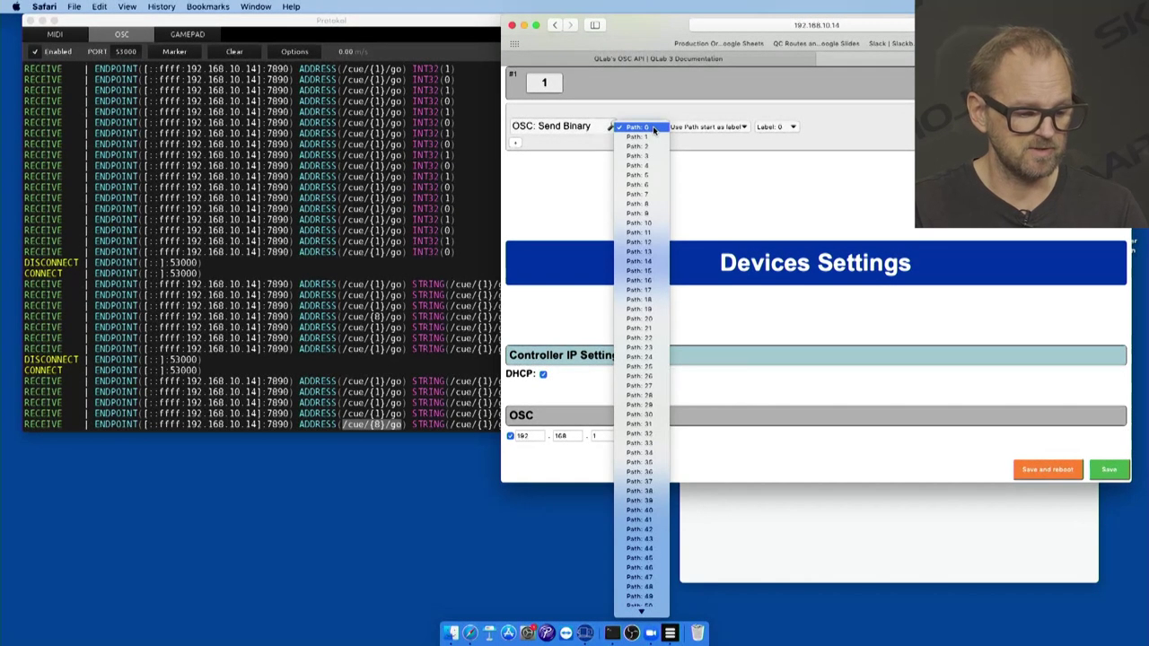
left_click(654, 130)
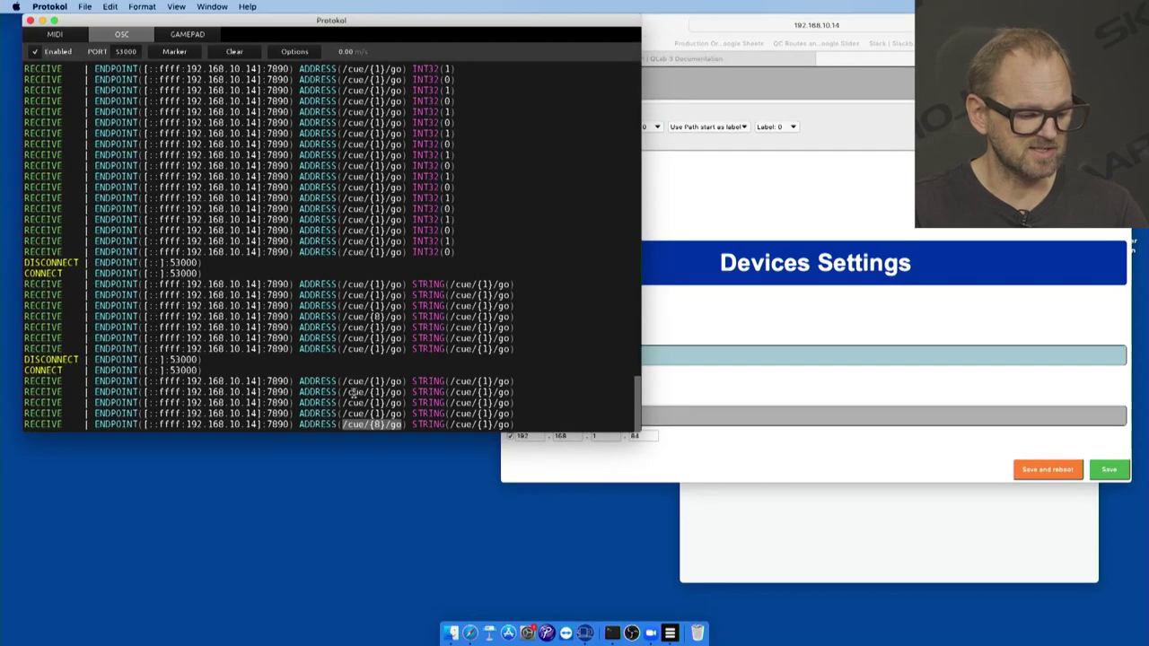
Confirm Row 1 holds /cue/{1}/go, leave it unchanged, and save the configuration
double_click(373, 327)
left_click(679, 321)
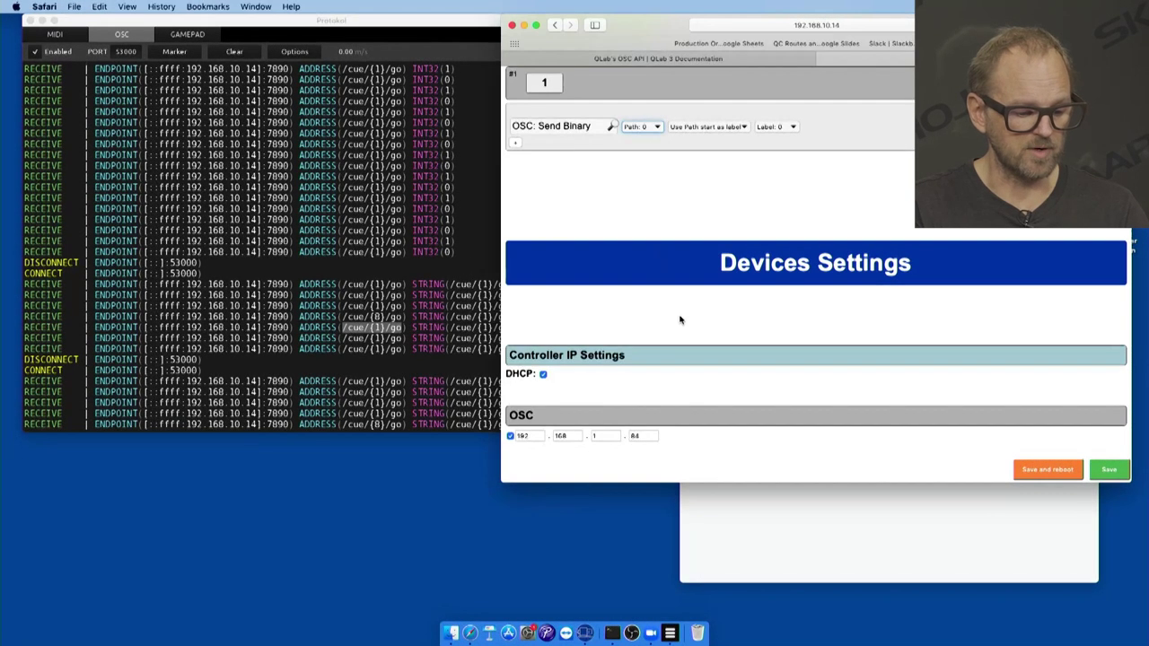
scroll(680, 320, "down", 15)
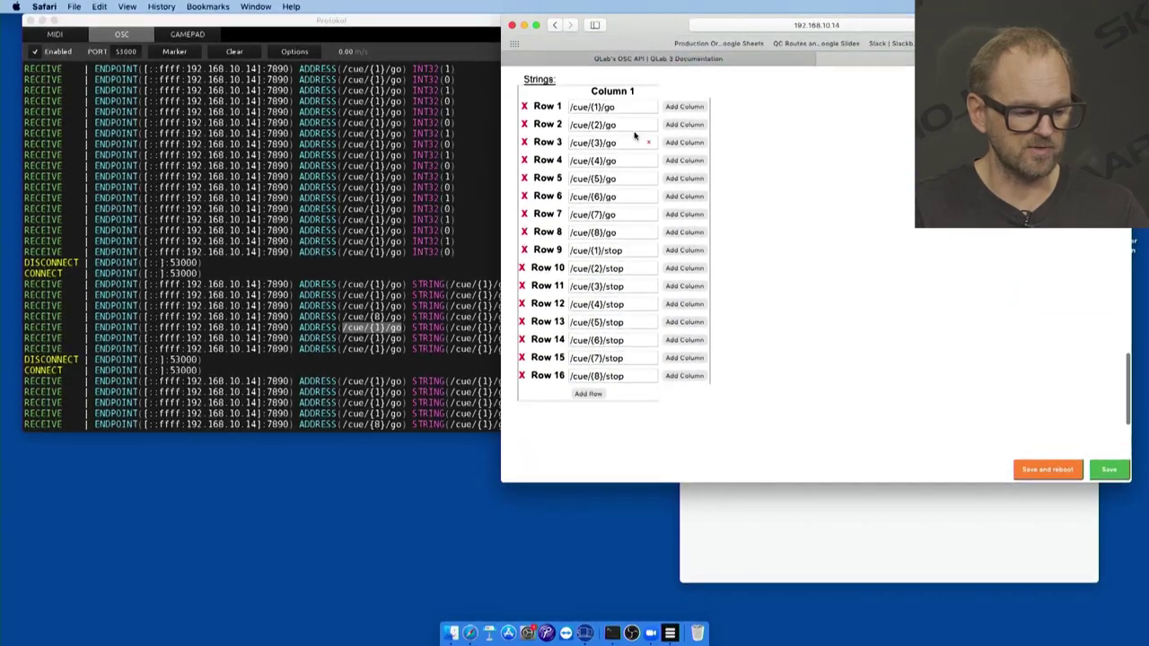
left_click(623, 108)
triple_click(623, 109)
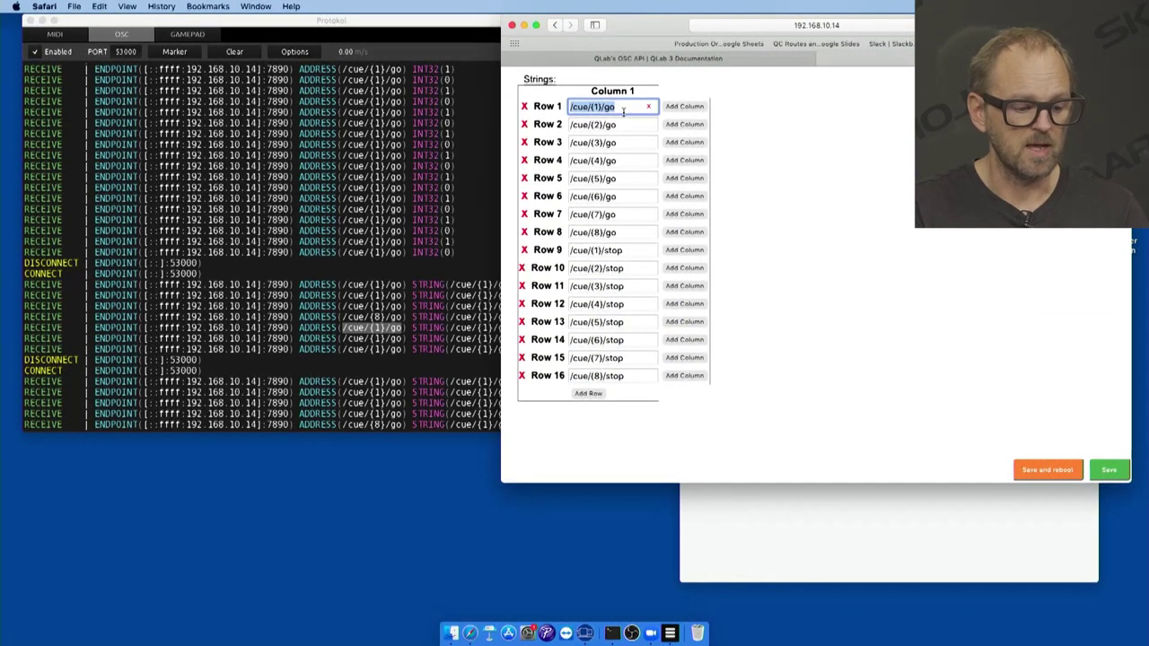
left_click(867, 185)
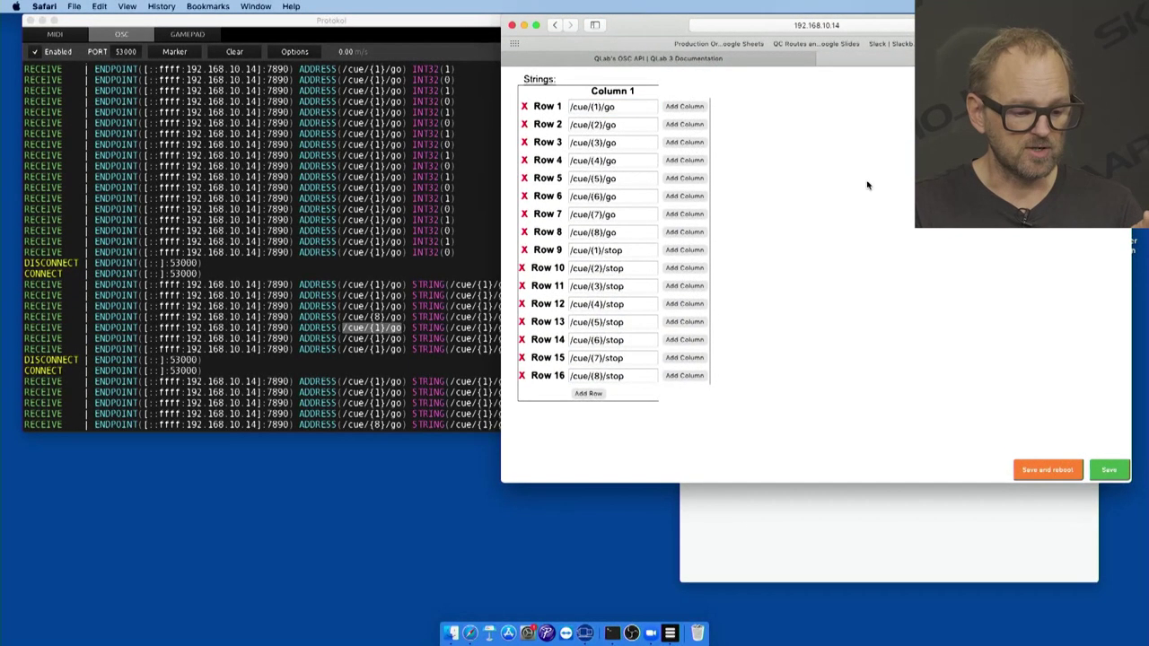
left_click(1108, 469)
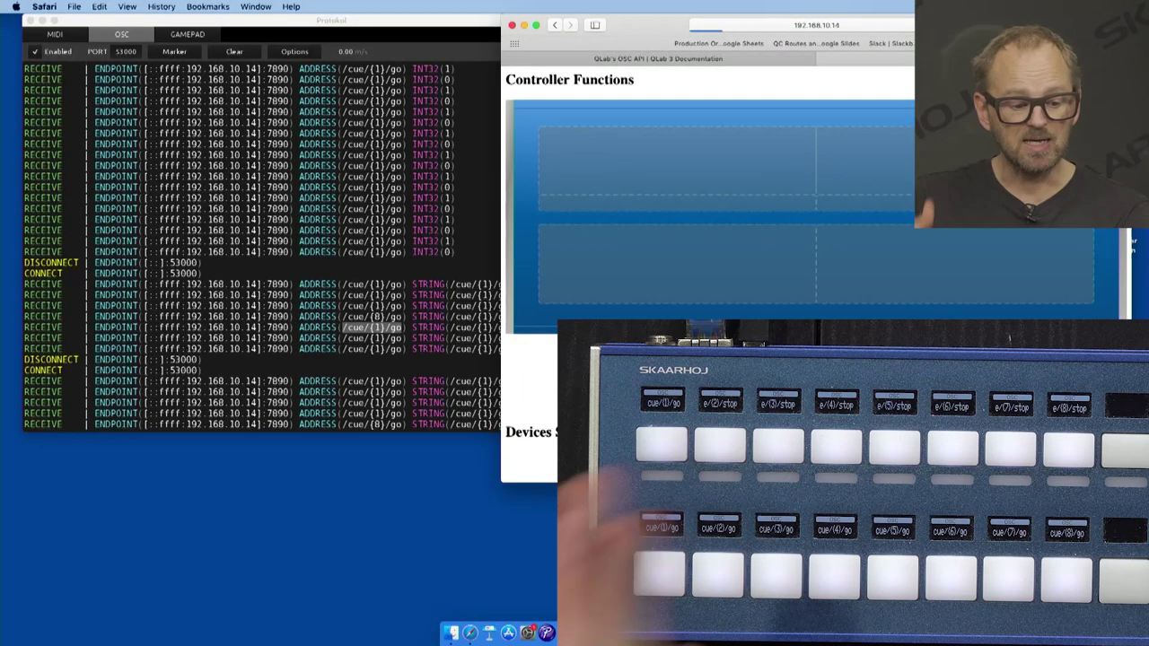
Review the new /cue/{1}/go INT32 1 and 0 messages in Protokol, then return to Safari
left_click(451, 30)
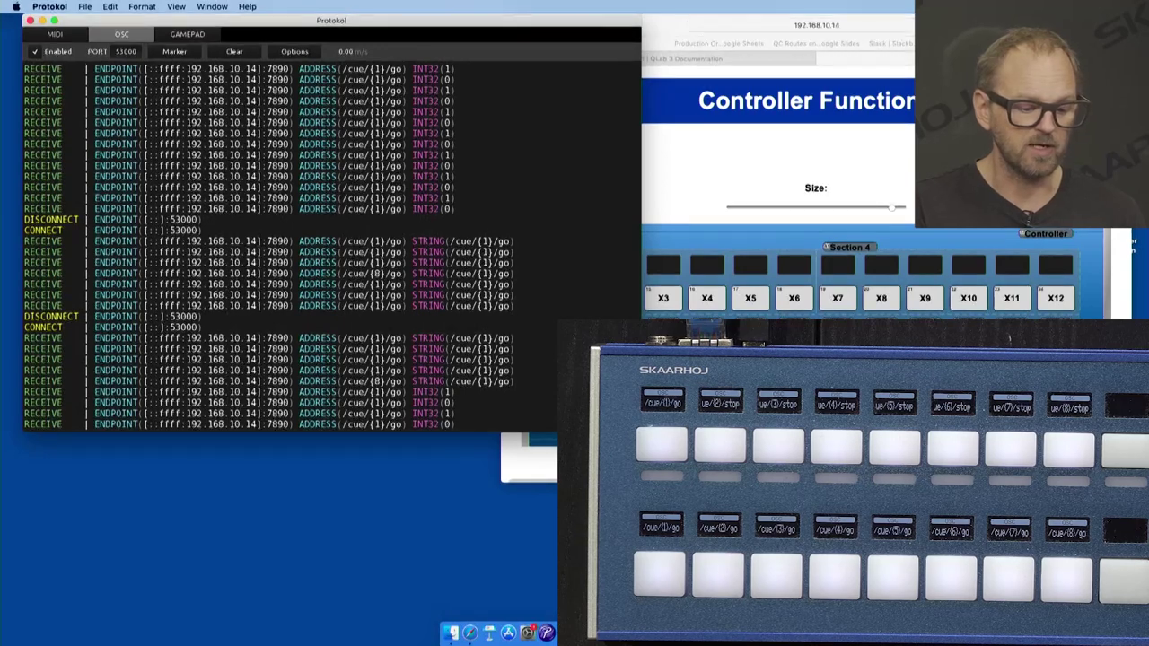
left_click(830, 175)
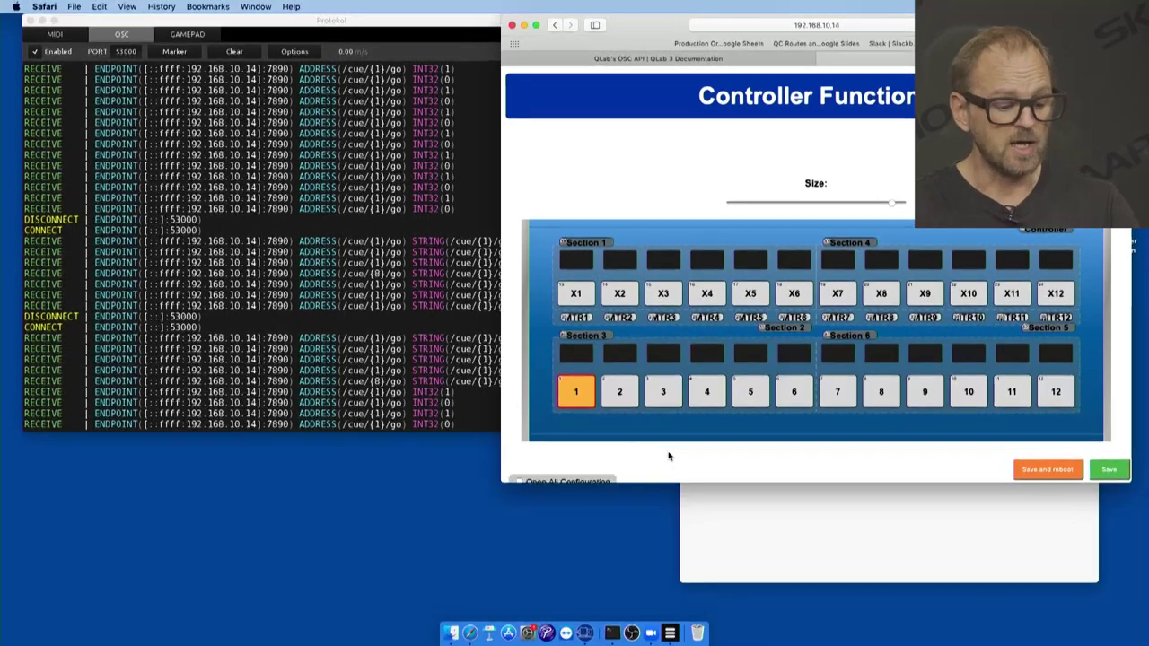
Set button 1's label source to 'Use String as label', leaving 'Label: 0' unchanged
scroll(667, 456, "down", 10)
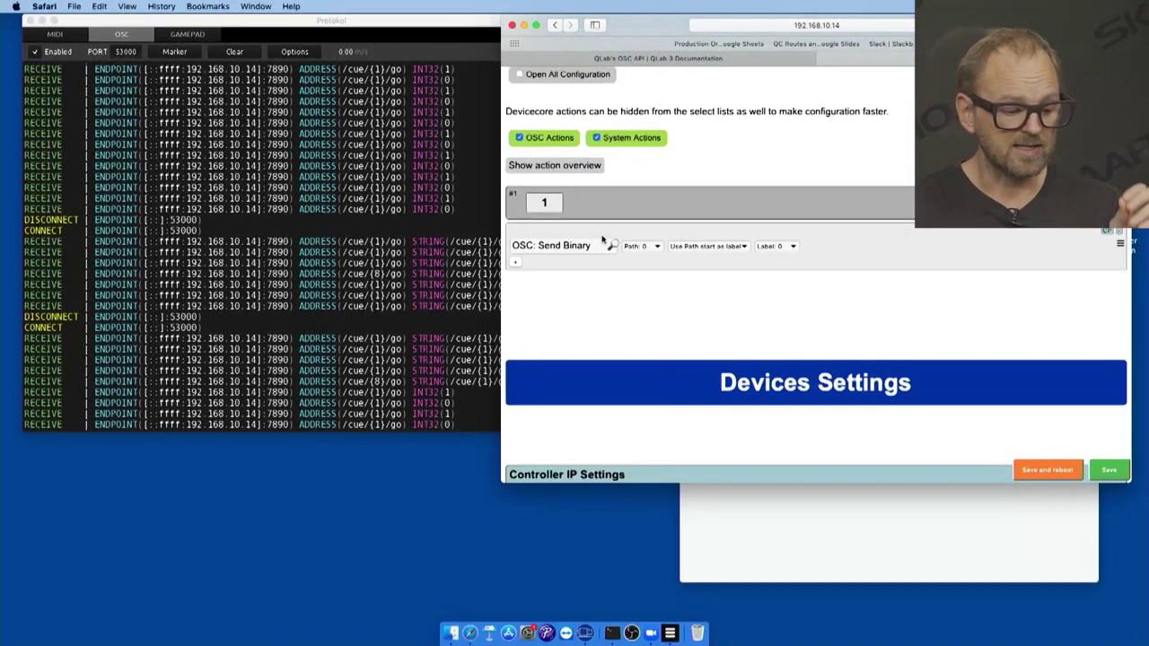
left_click(741, 248)
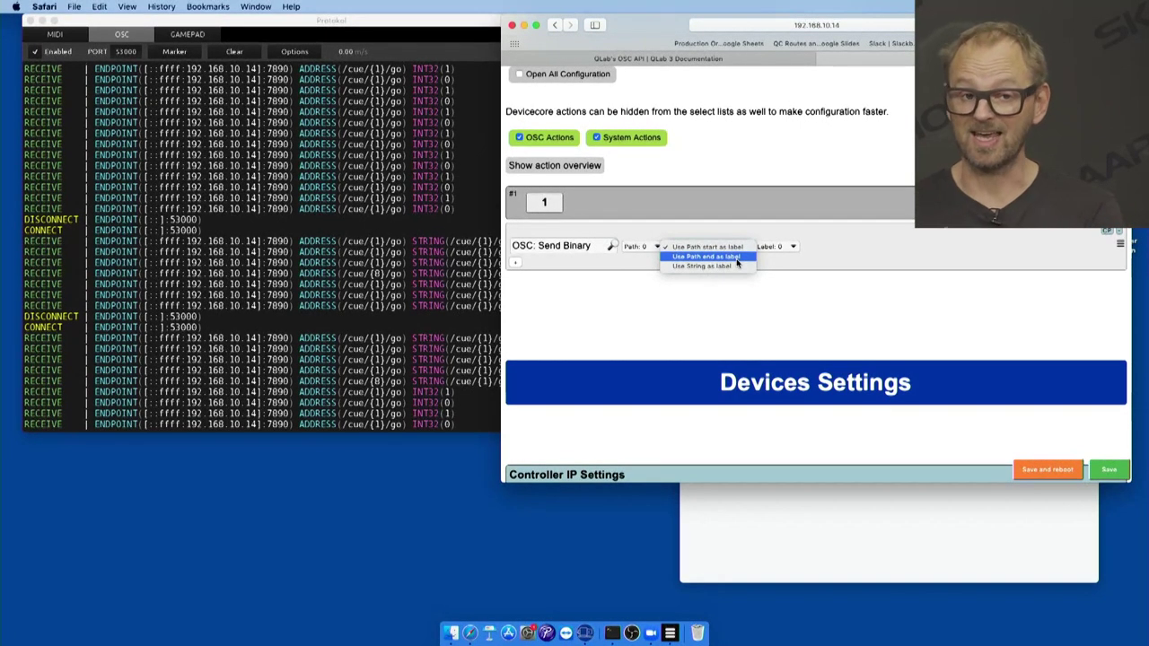
left_click(737, 265)
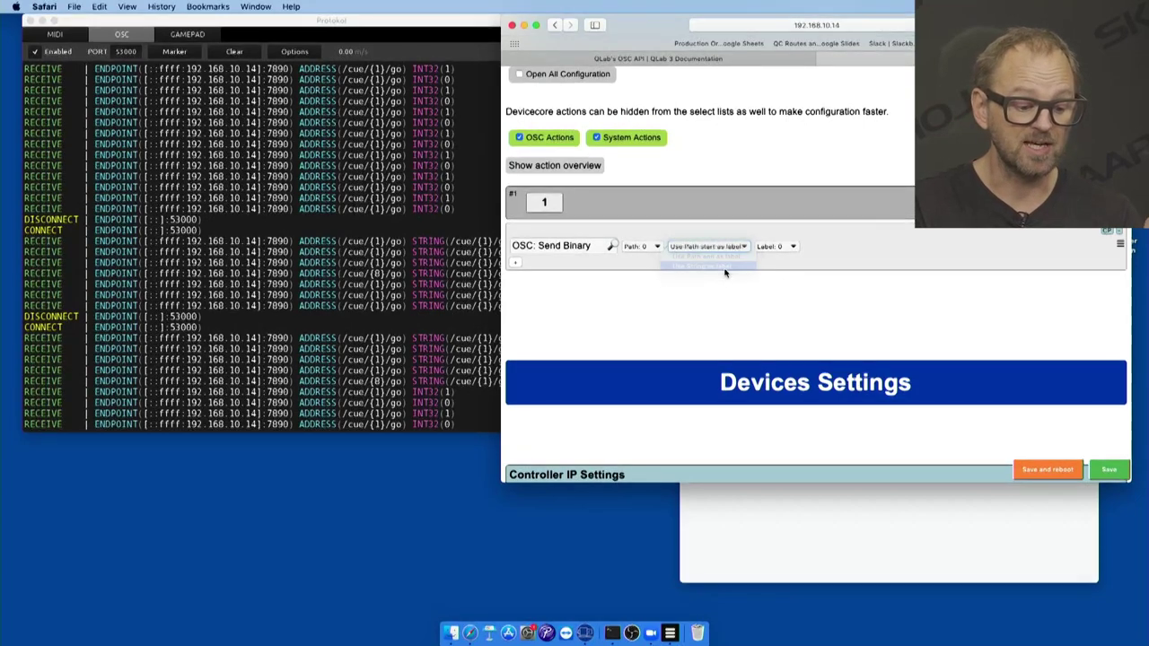
left_click(777, 246)
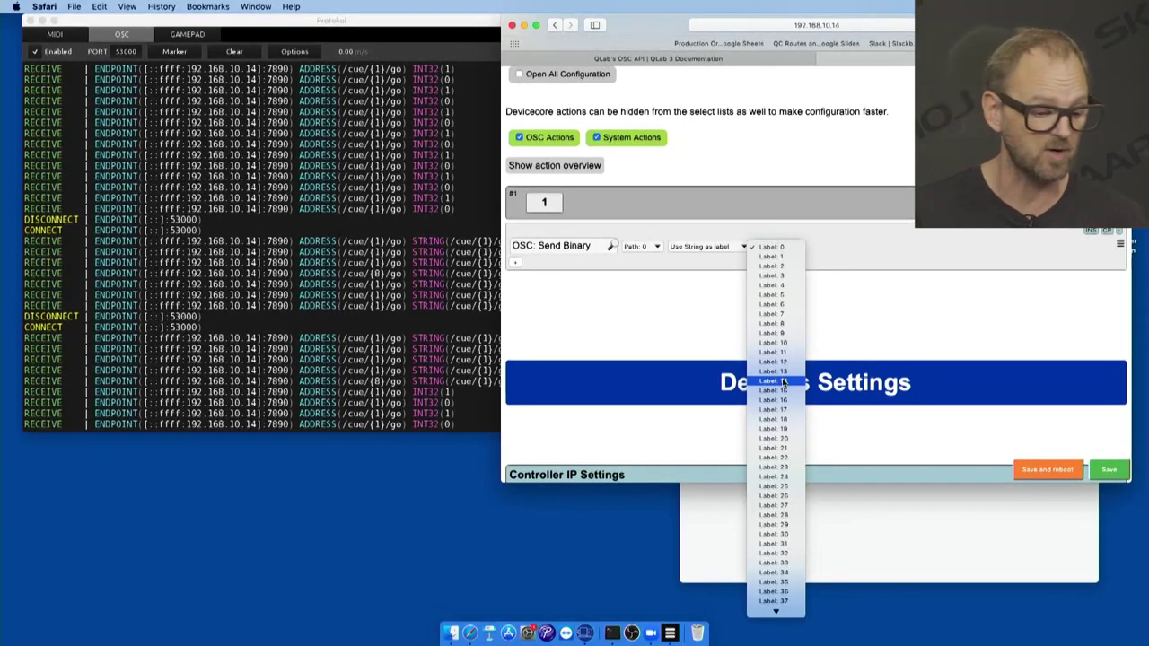
left_click(725, 290)
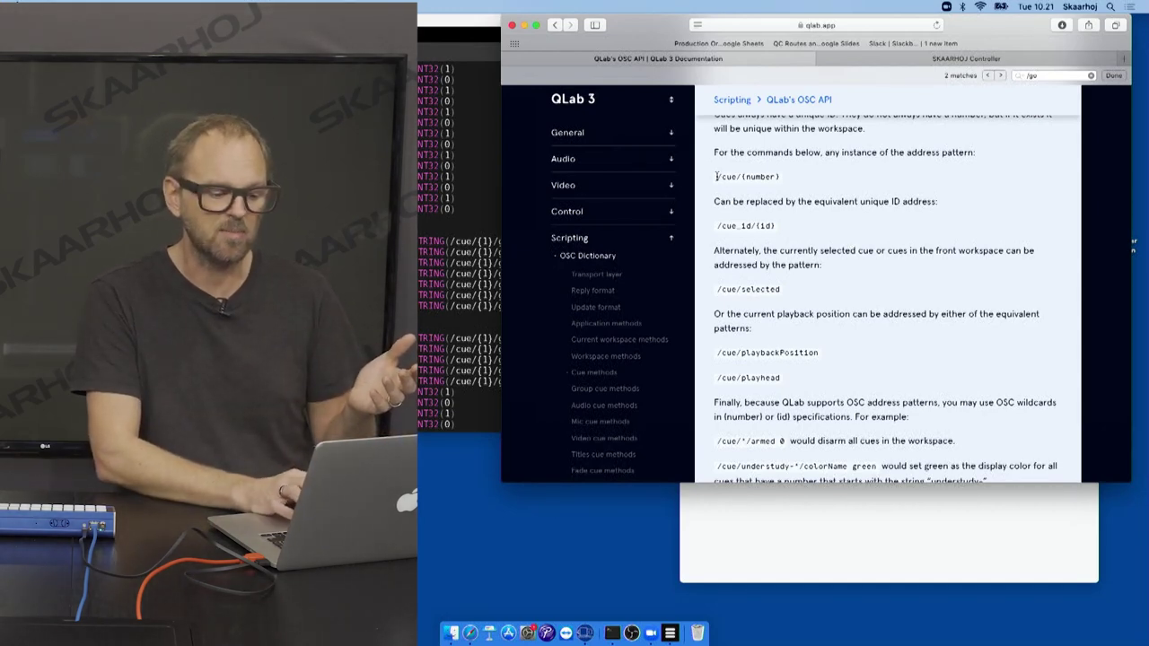
Highlight /cue/(number) and the playback position line, then search the page for 'go' (11 matches)
left_click_drag(716, 176, 806, 176)
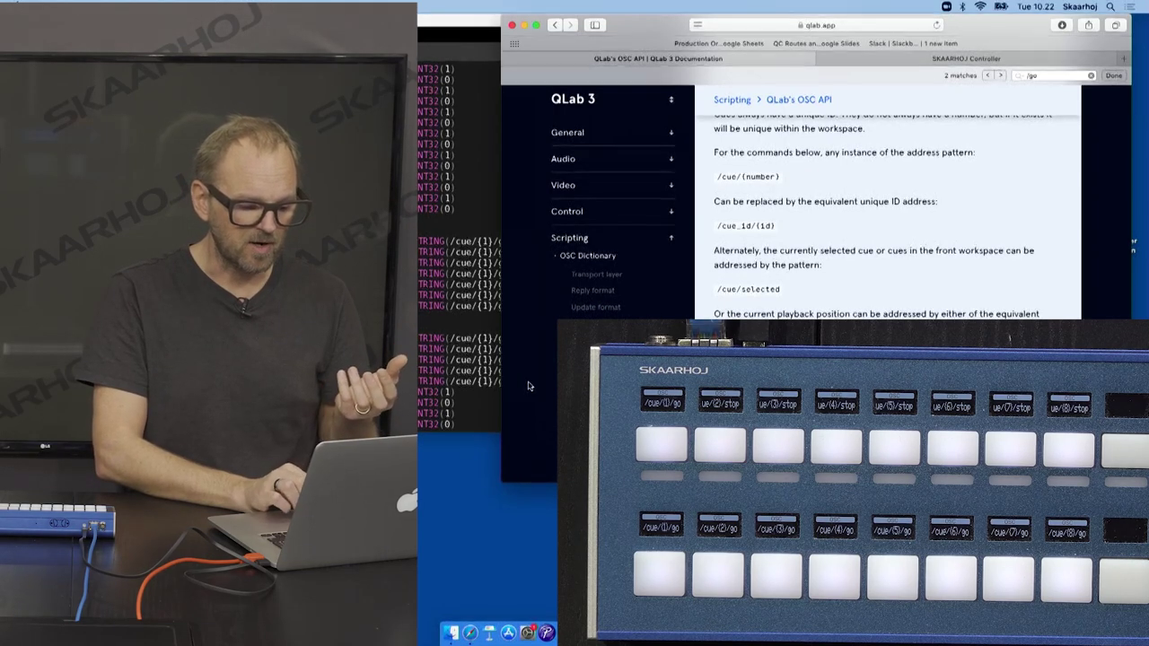
scroll(577, 324, "down", 2)
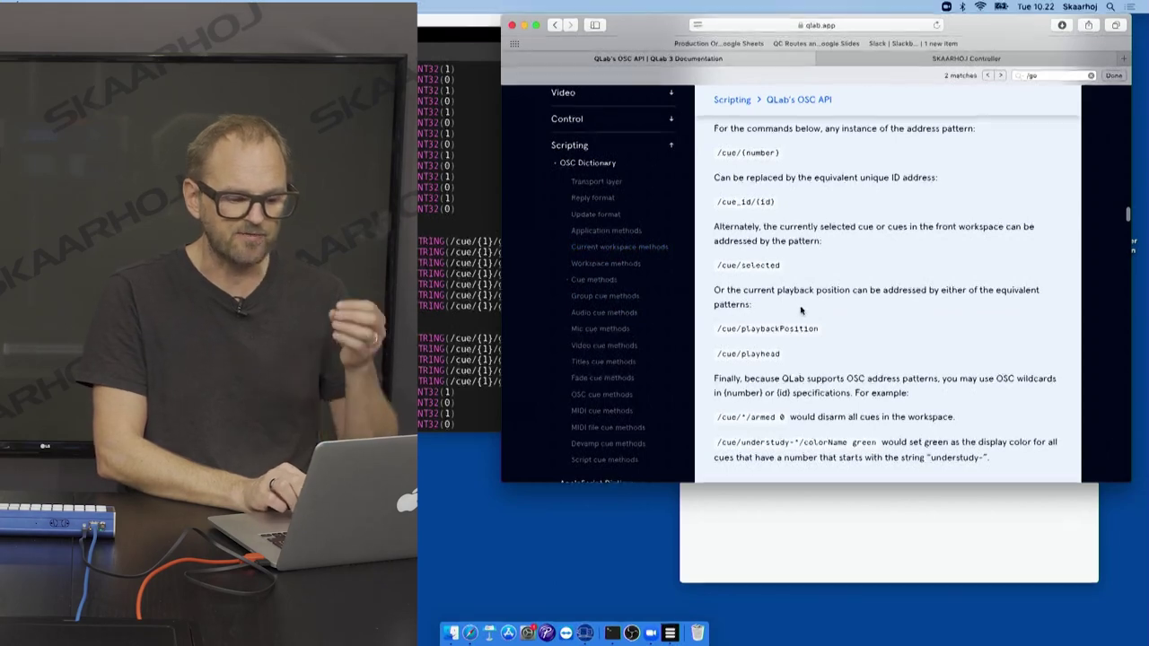
double_click(801, 310)
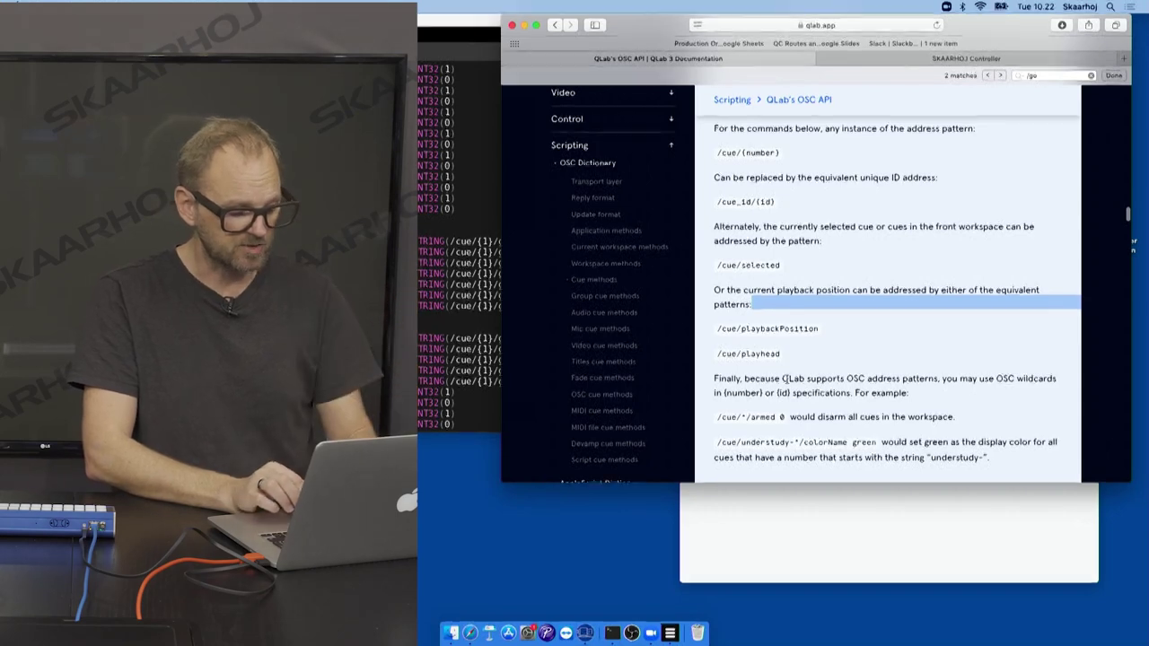
key("super+f")
type("go")
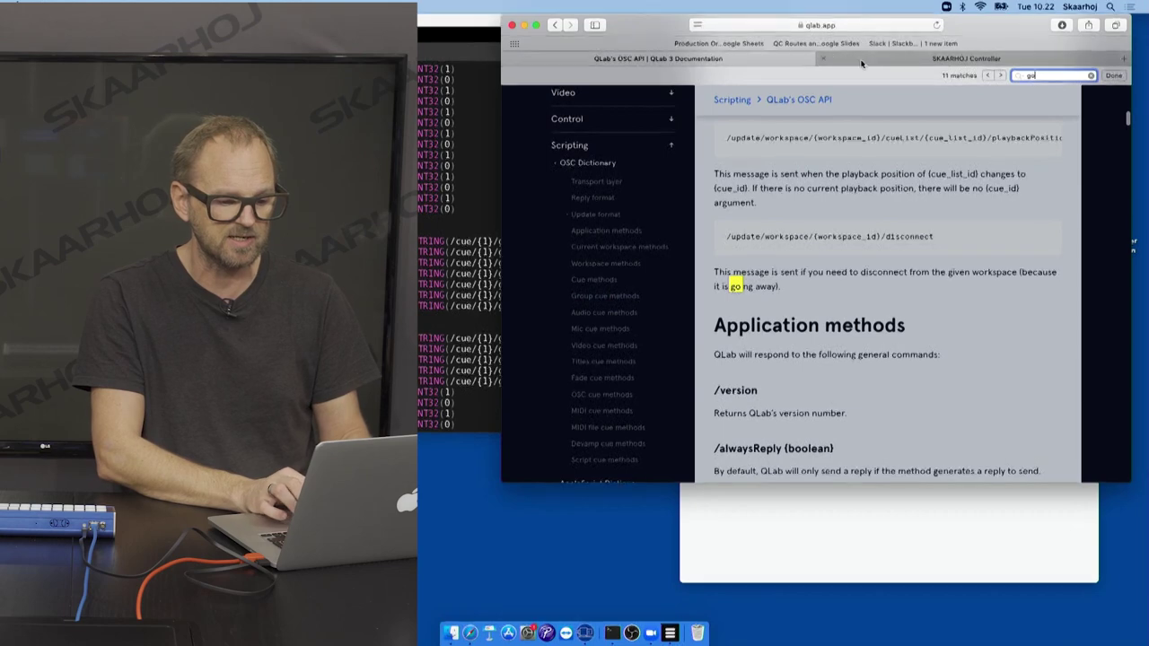
Review the OSC strings on the SKAARHOJ controller configuration page
left_click(872, 63)
scroll(745, 211, "down", 10)
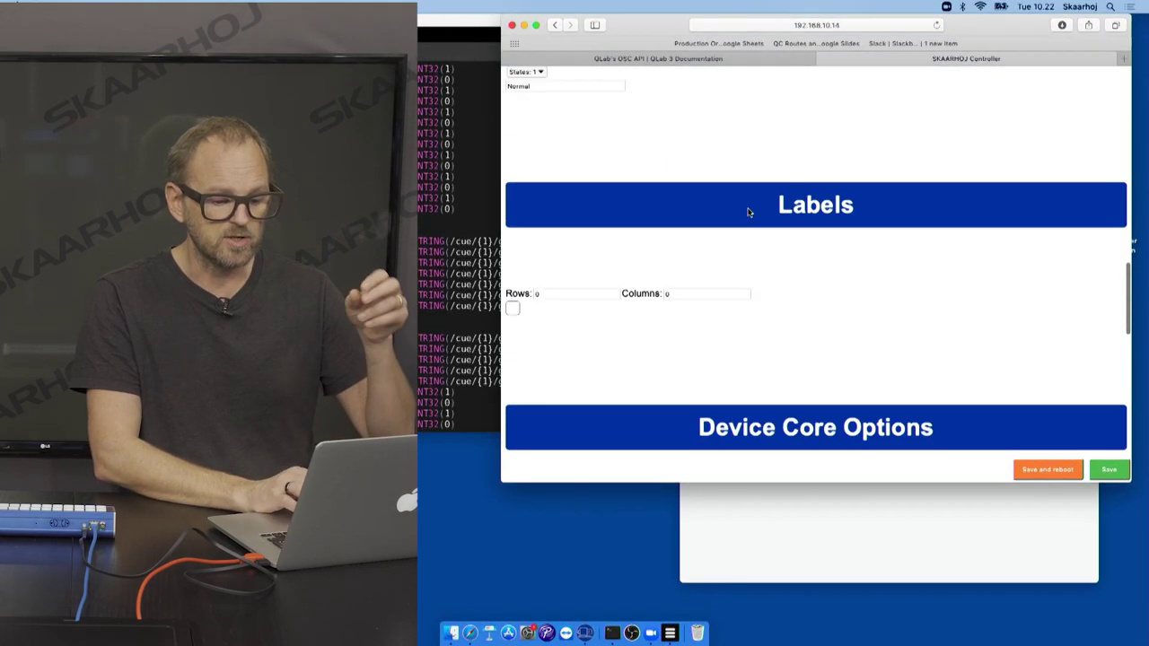
scroll(748, 212, "down", 3)
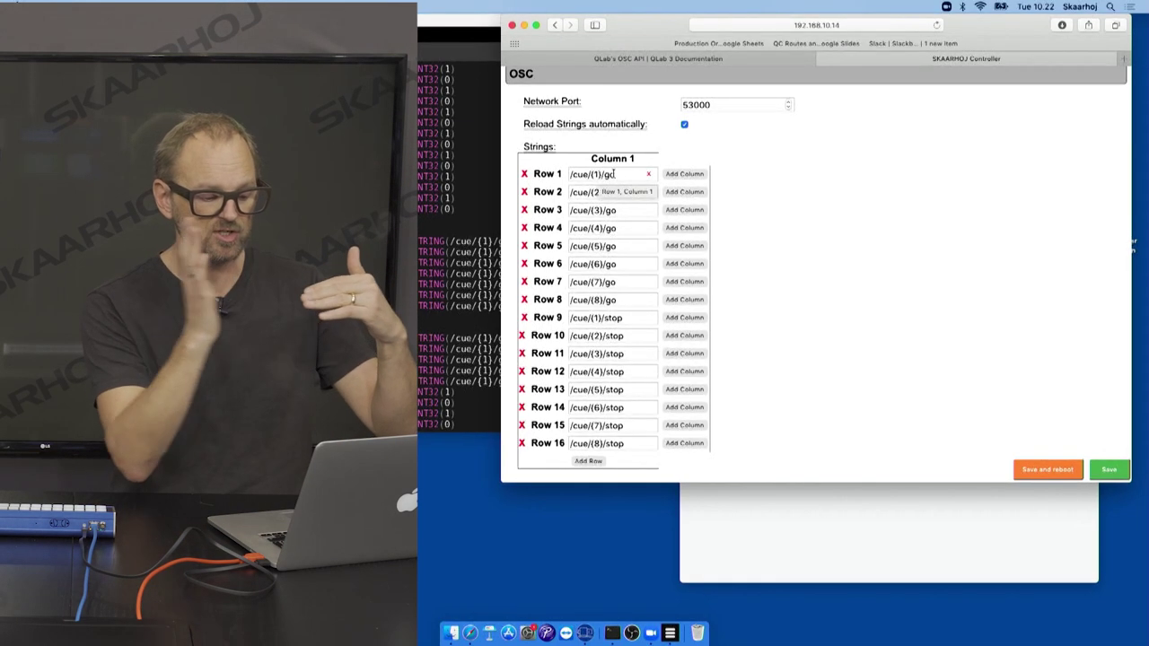
Search the QLab OSC docs for '/go' and highlight the /go and /stop workspace commands
left_click(691, 60)
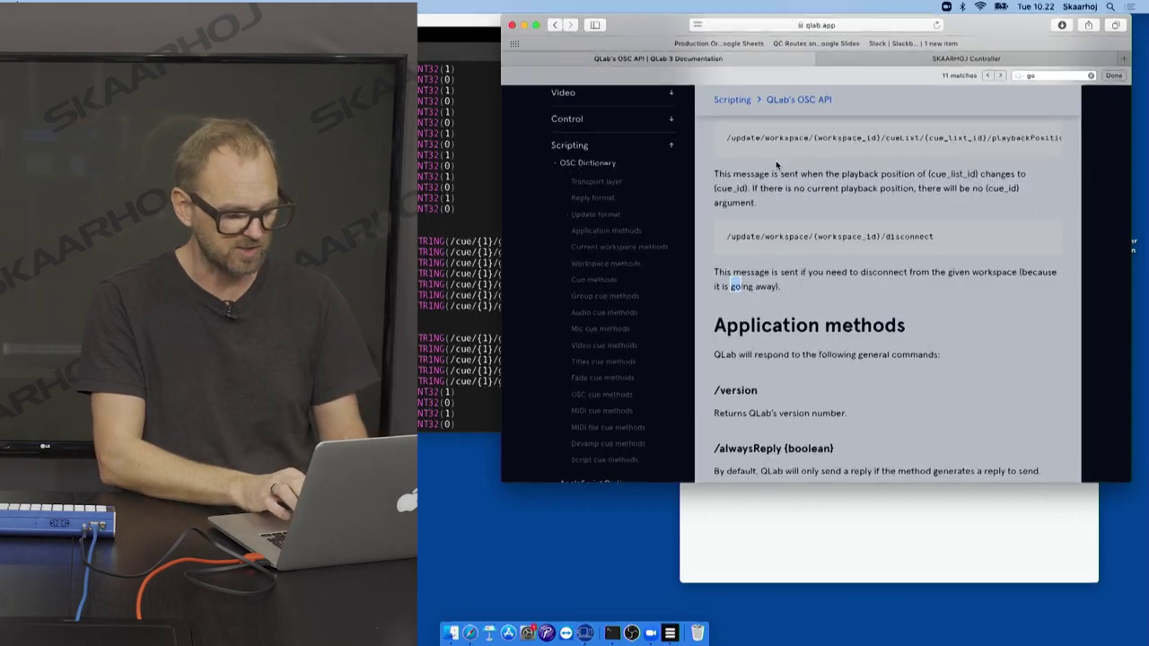
key("super+f")
type("/go")
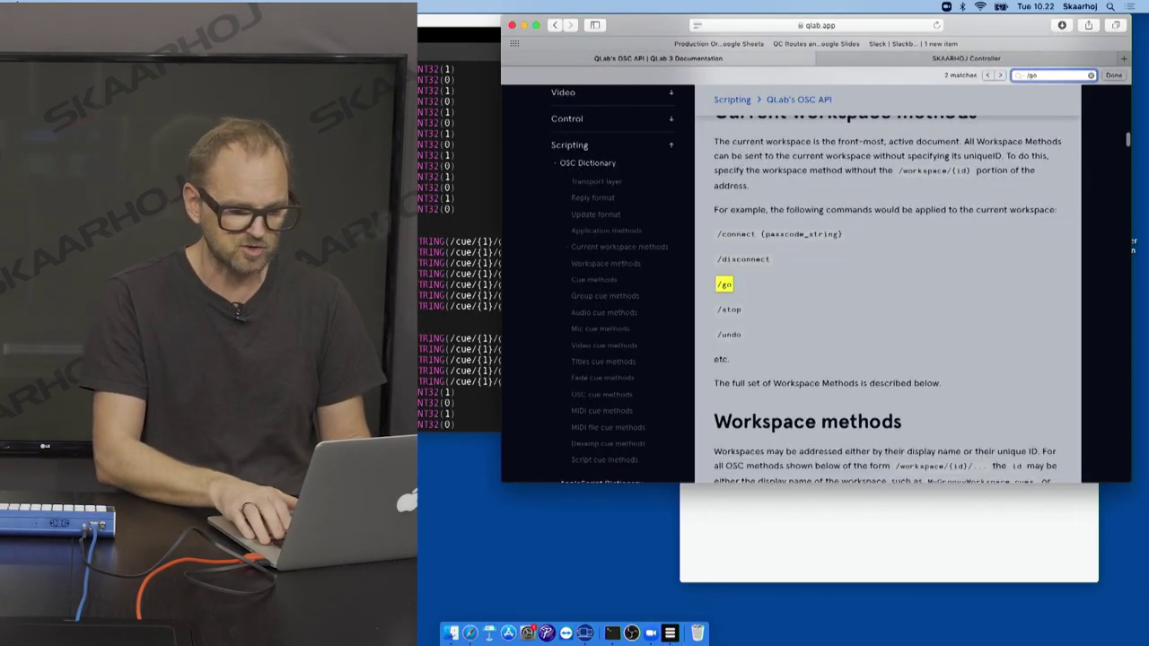
key("Return")
key("Return")
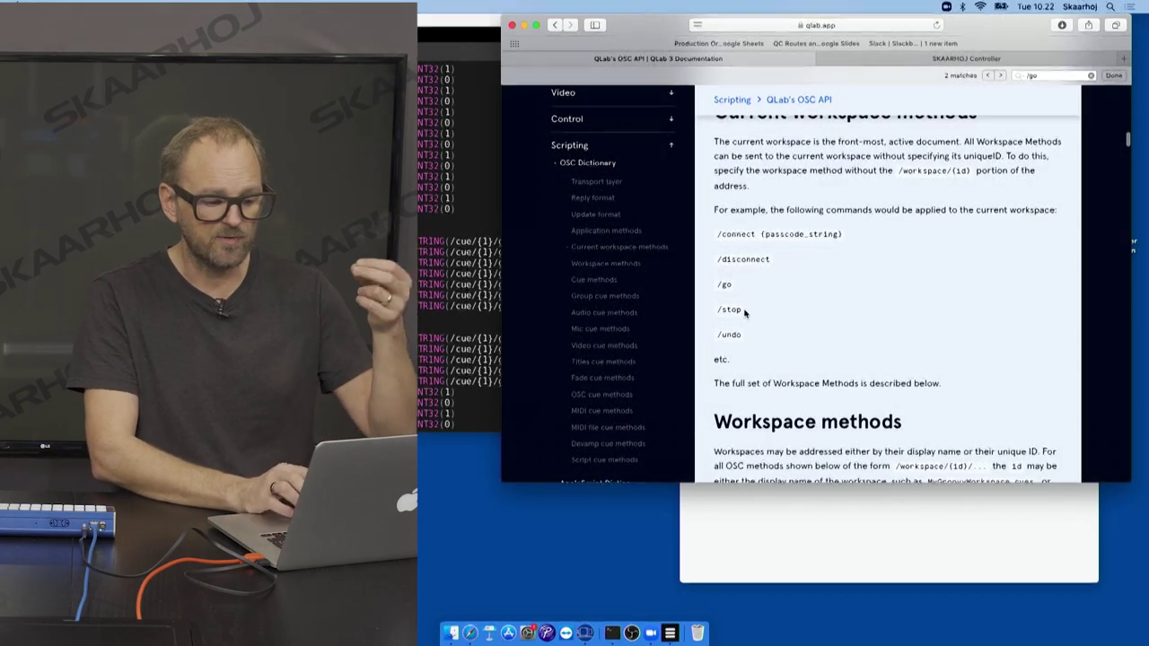
left_click_drag(744, 311, 715, 282)
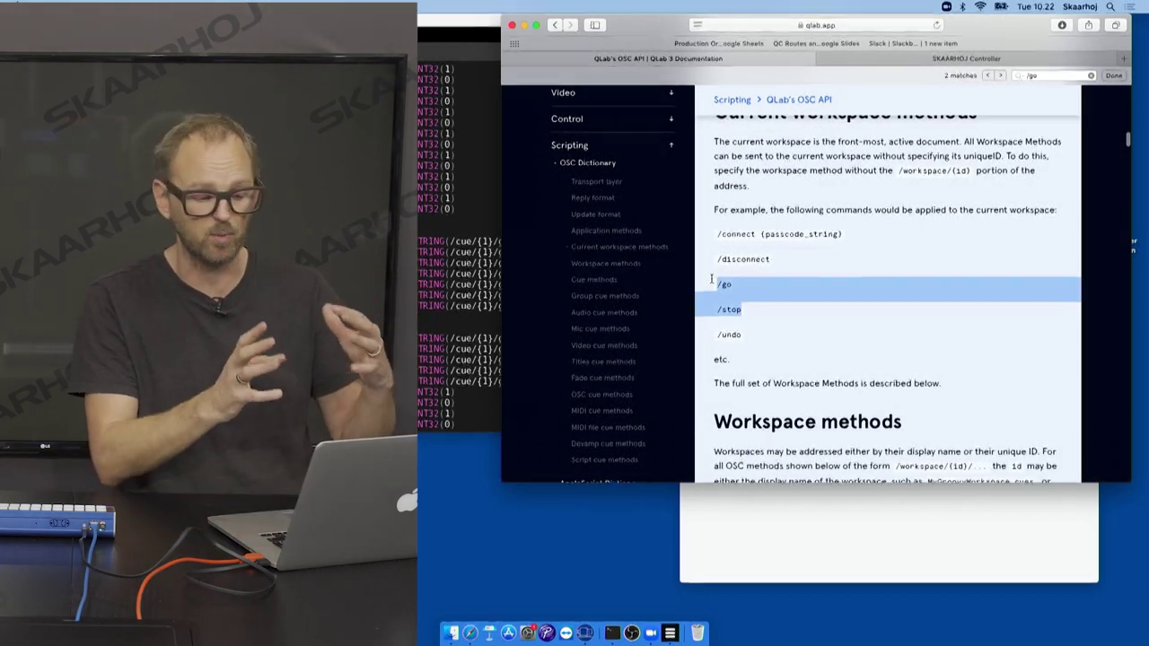